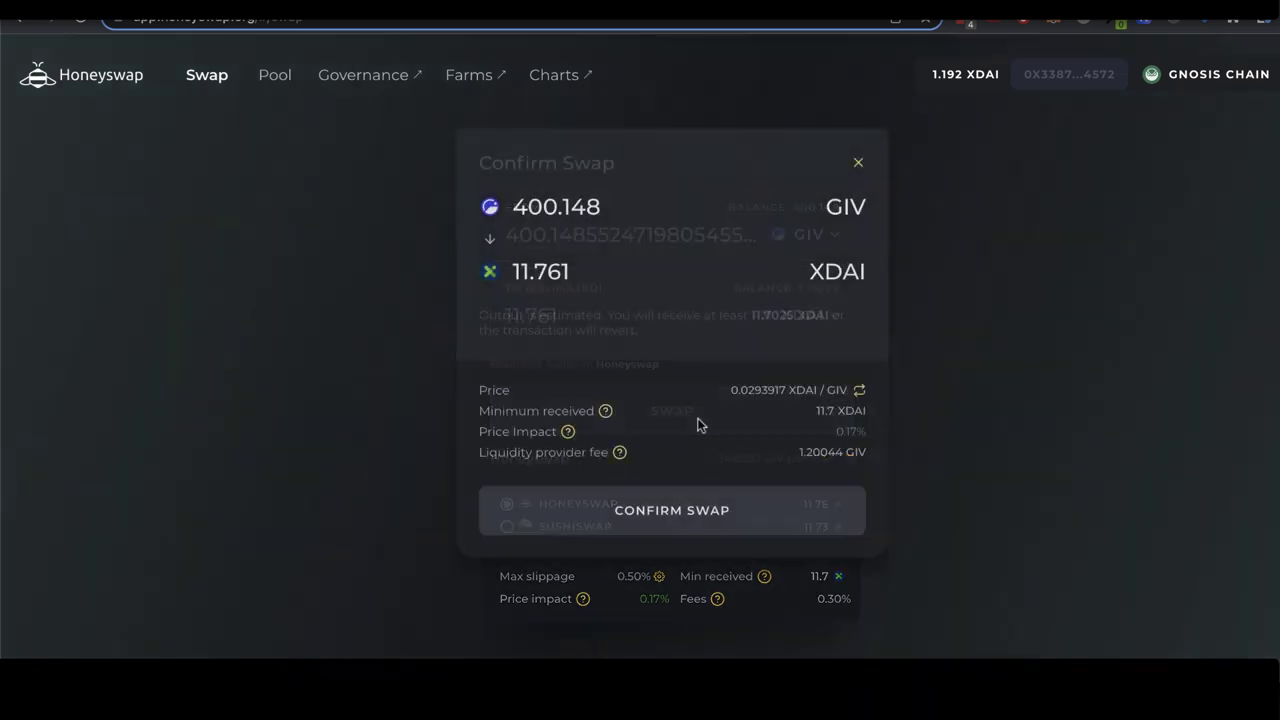
Confirm the swap of 400.148 GIV for XDAI, approve the transaction in the wallet and dismiss the submission notice
{"action": "left_click", "coordinate": [693, 521]}
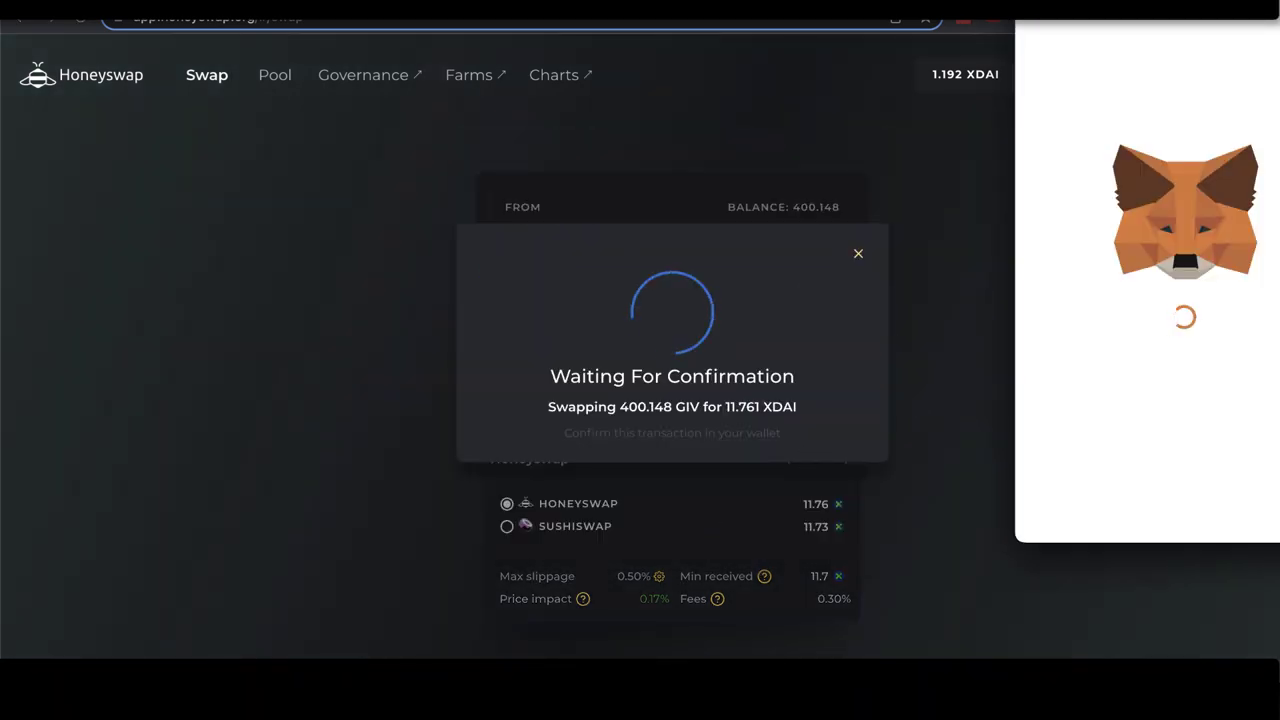
{"action": "scroll", "coordinate": [1147, 350], "scroll_direction": "down", "scroll_amount": 3}
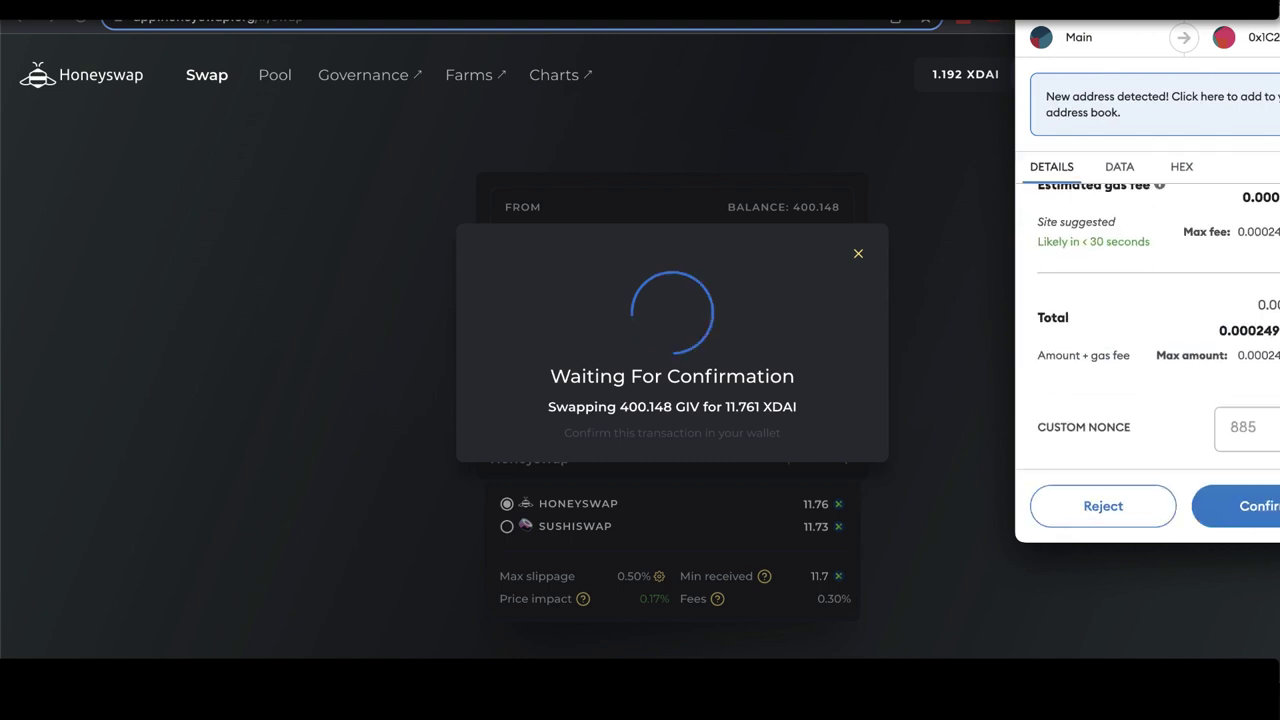
{"action": "left_click", "coordinate": [1248, 507]}
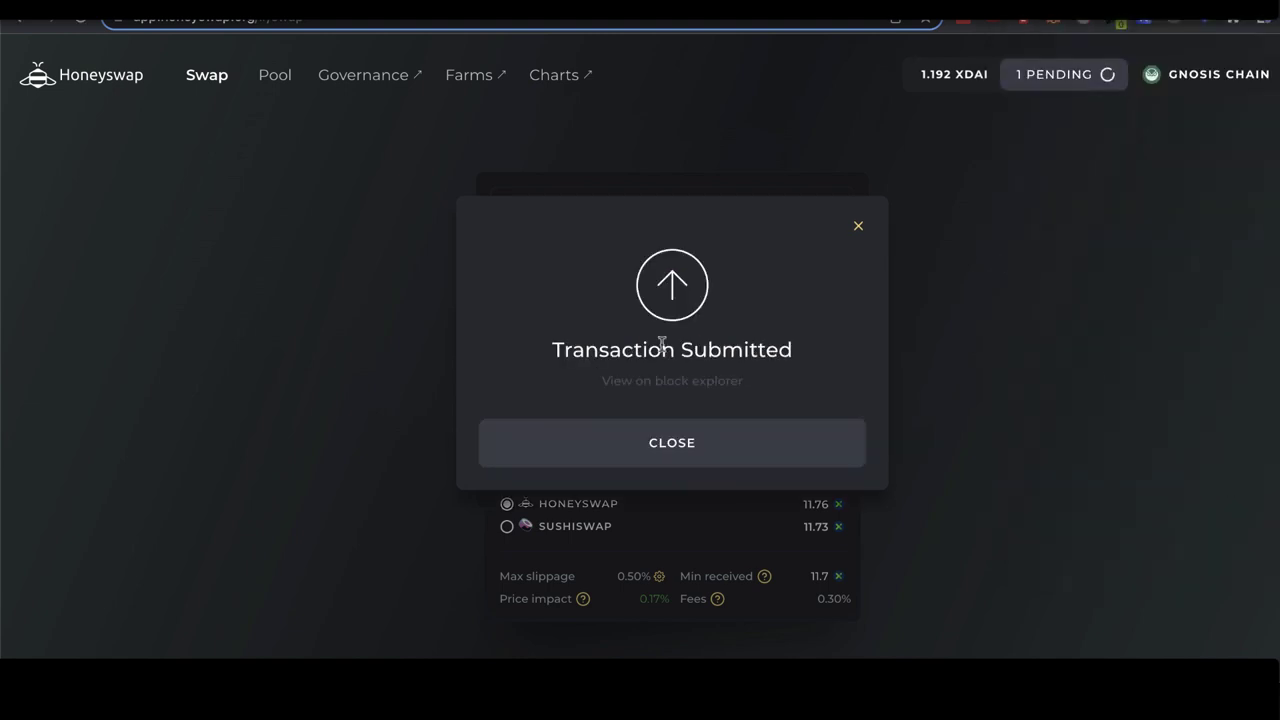
{"action": "left_click", "coordinate": [655, 456]}
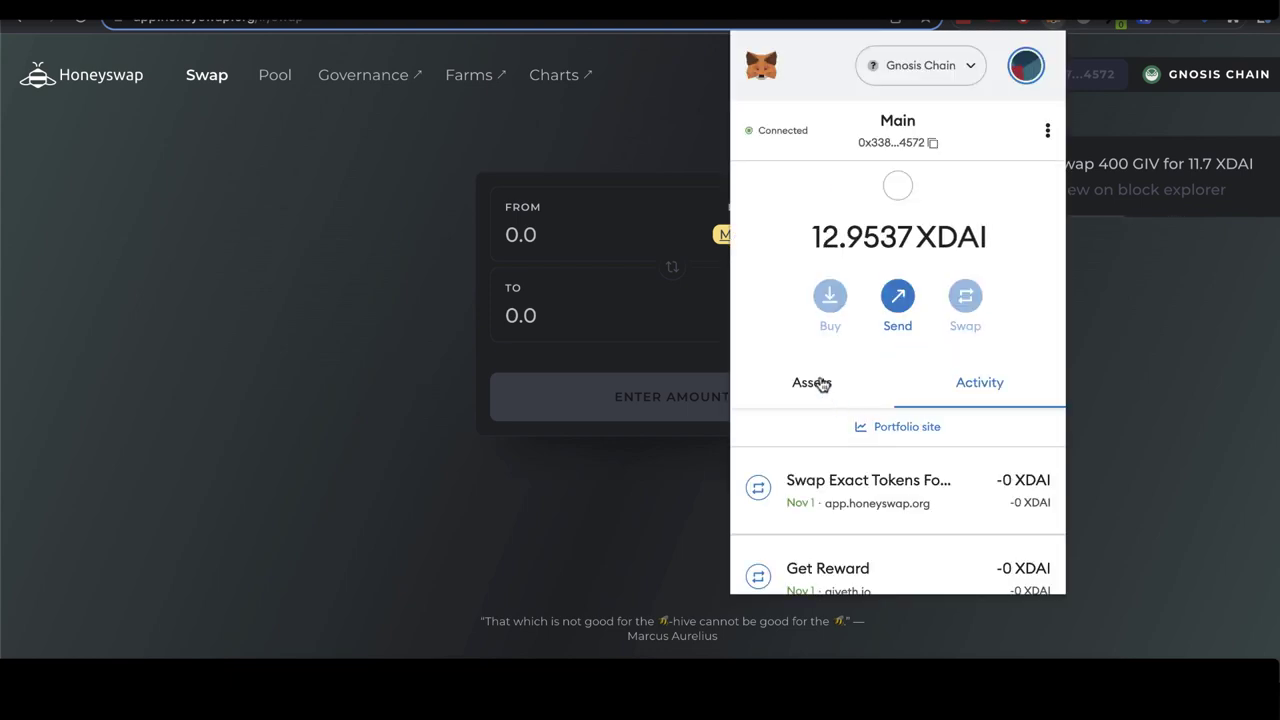
Check the XDAI and GIV balances in the wallet's asset list
{"action": "left_click", "coordinate": [816, 381]}
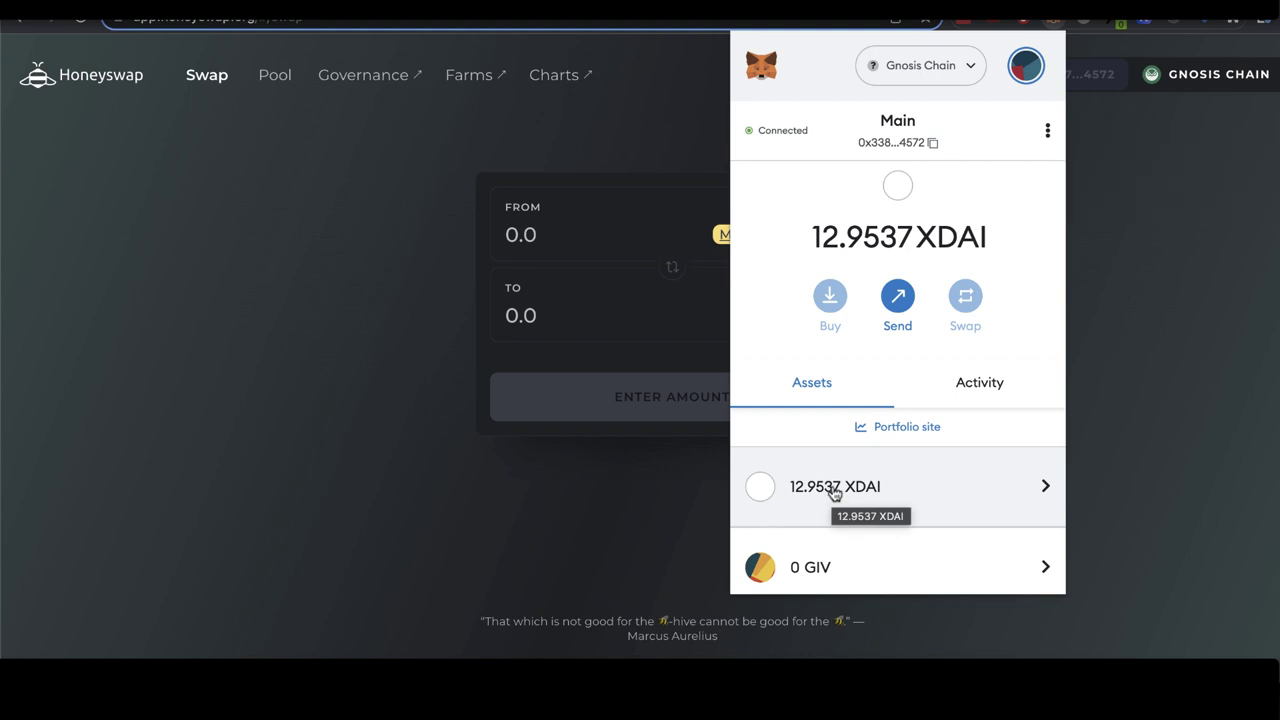
{"action": "left_click", "coordinate": [1157, 349]}
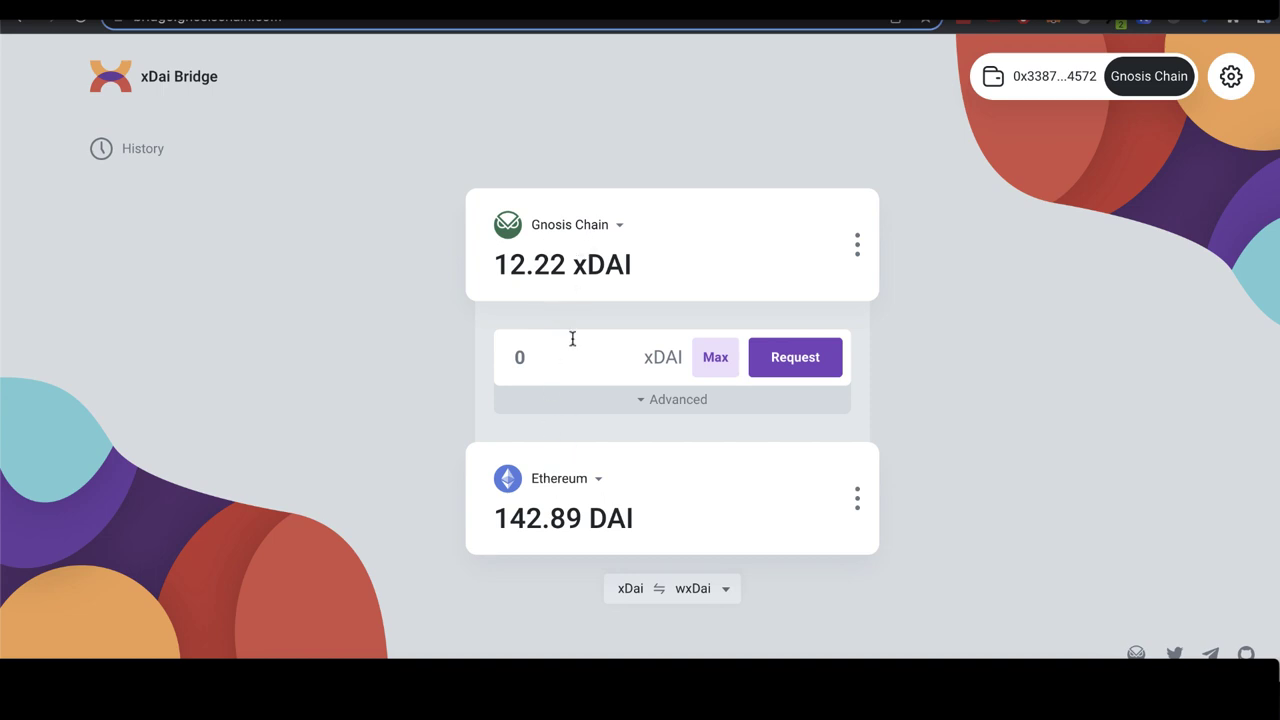
Request a bridge transfer of 12 xDAI from Gnosis Chain to Ethereum and confirm it in the wallet
{"action": "left_click", "coordinate": [548, 360]}
{"action": "type", "text": "12"}
{"action": "left_click", "coordinate": [789, 360]}
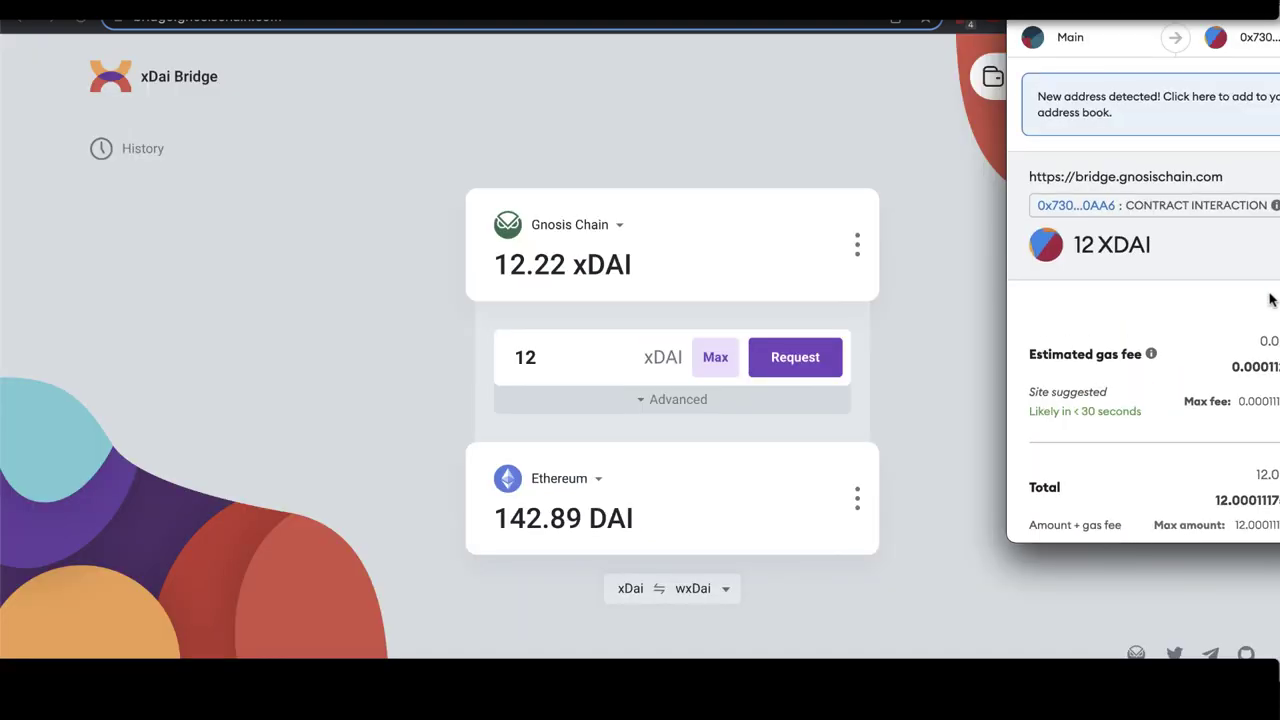
{"action": "scroll", "coordinate": [1270, 300], "scroll_direction": "down", "scroll_amount": 2}
{"action": "left_click", "coordinate": [1237, 507]}
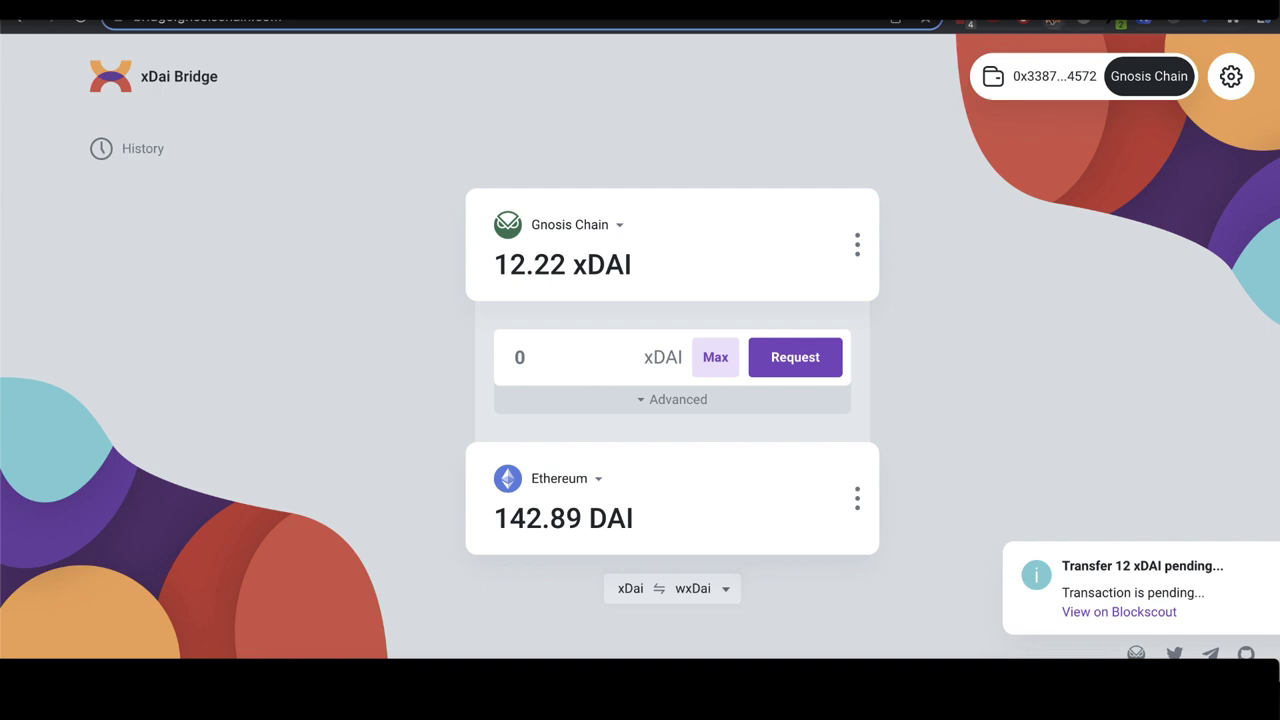
Switch the MetaMask network from Gnosis Chain to Ethereum Mainnet
{"action": "left_click", "coordinate": [1053, 18]}
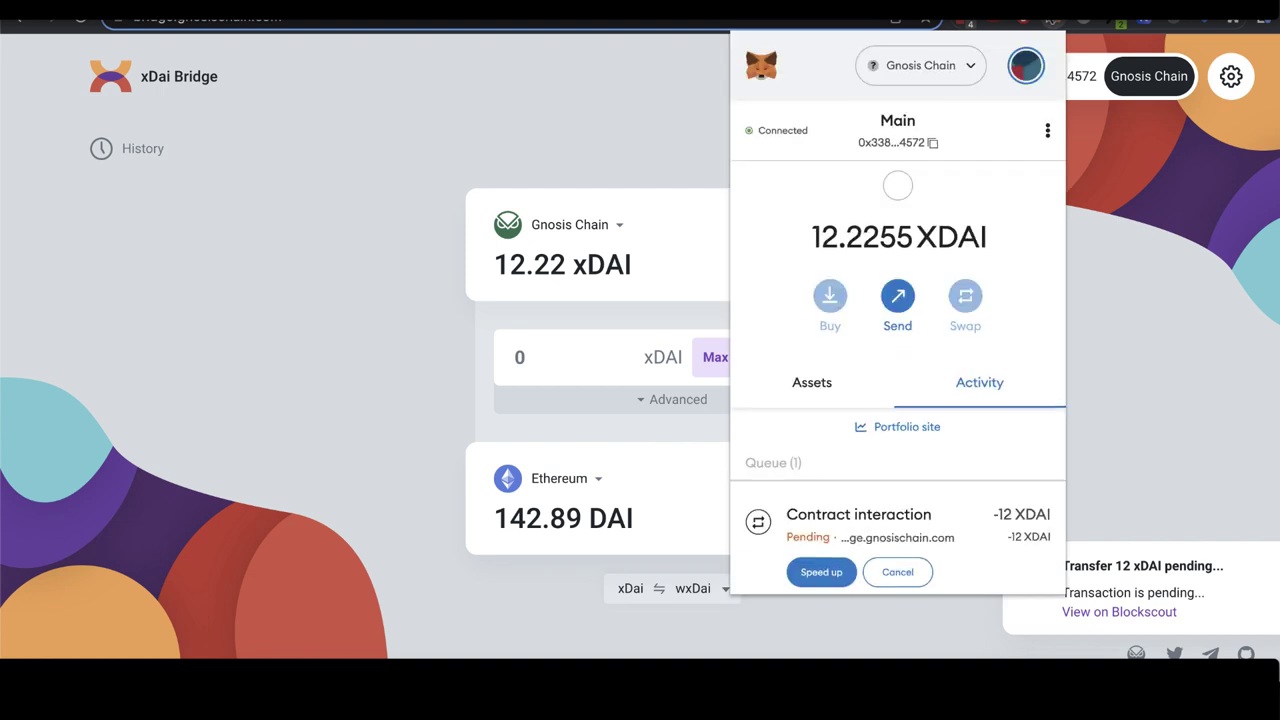
{"action": "left_click", "coordinate": [918, 66]}
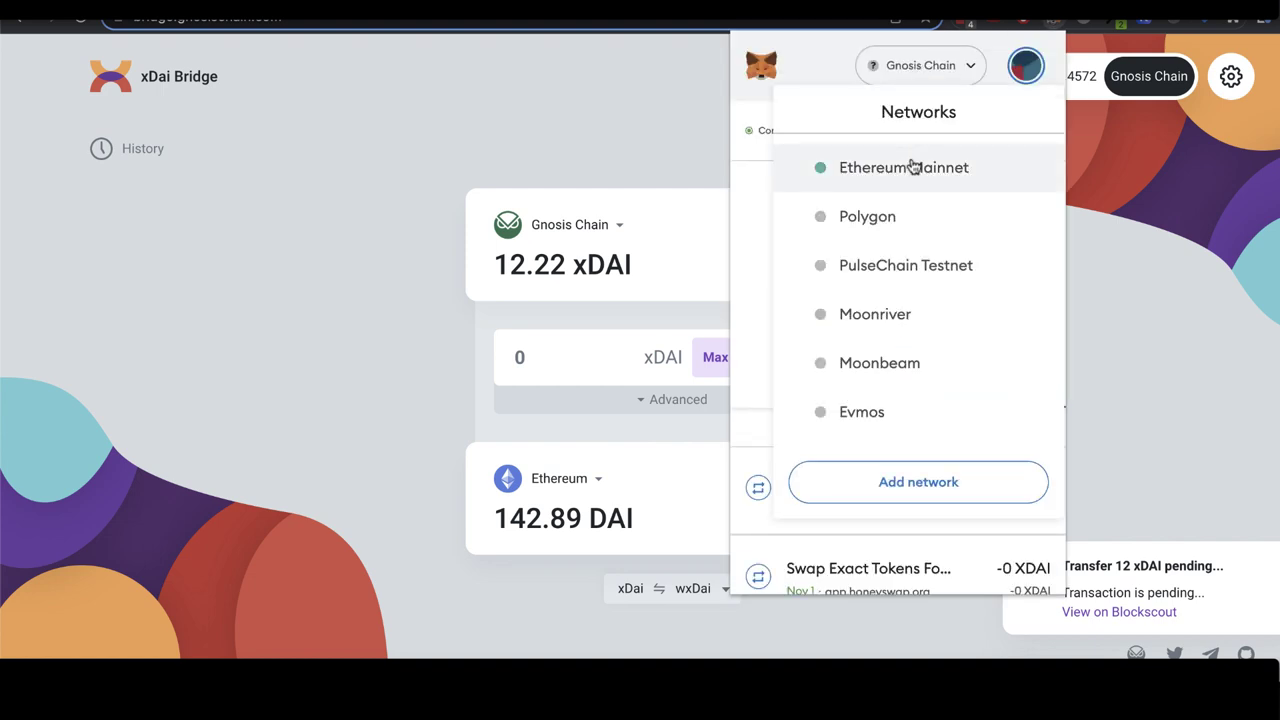
{"action": "left_click", "coordinate": [912, 167]}
{"action": "left_click", "coordinate": [445, 84]}
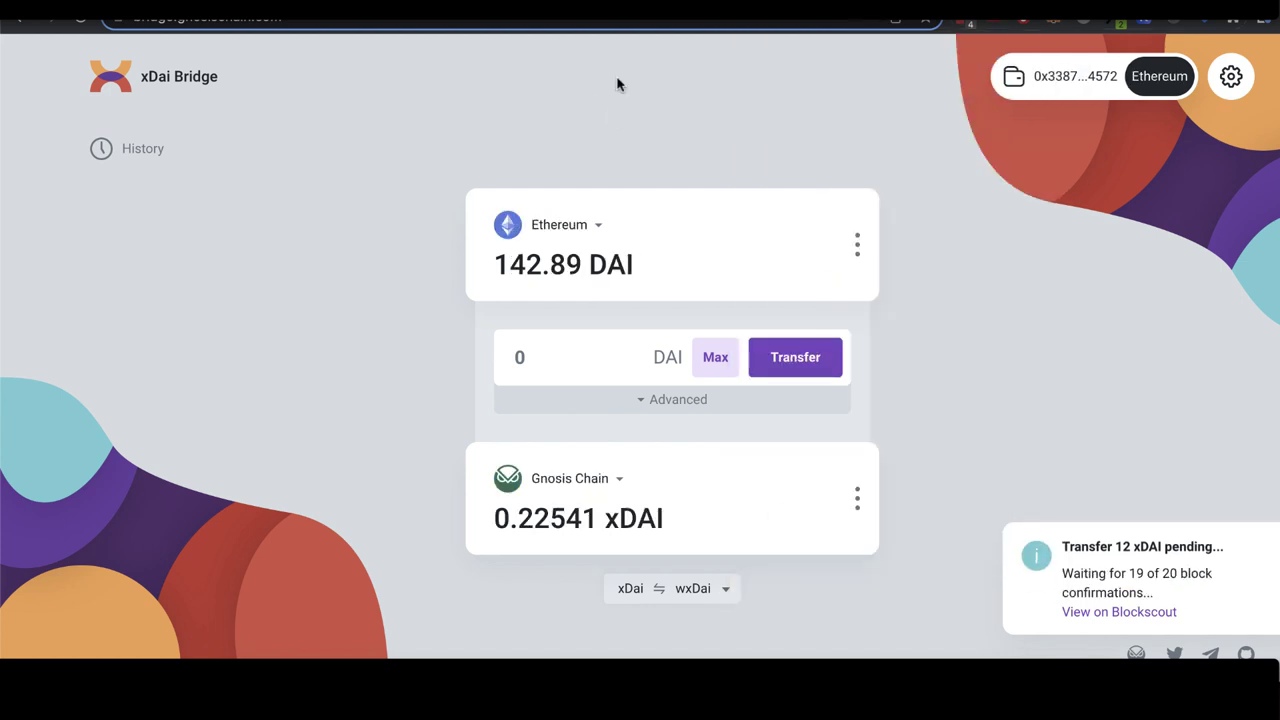
Claim the pending 12 xDAI transfer in the bridge history and confirm the claim transaction in the wallet
{"action": "left_click", "coordinate": [139, 161]}
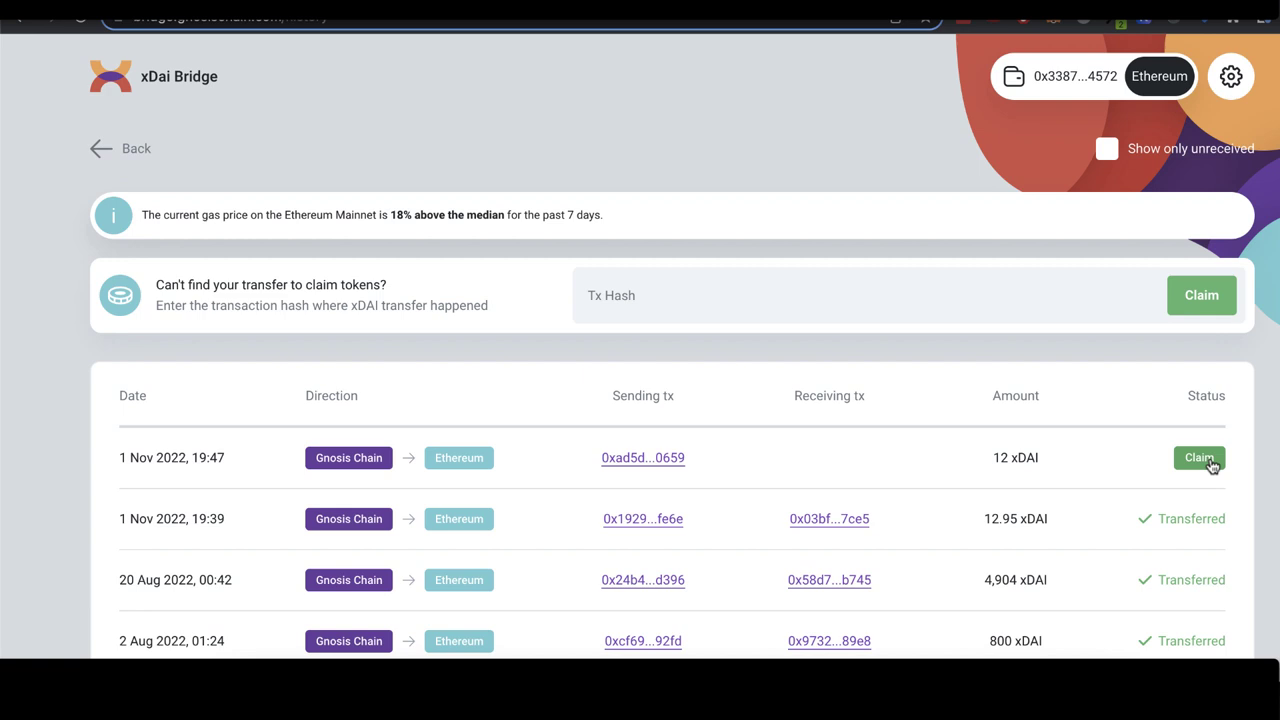
{"action": "left_click", "coordinate": [1204, 458]}
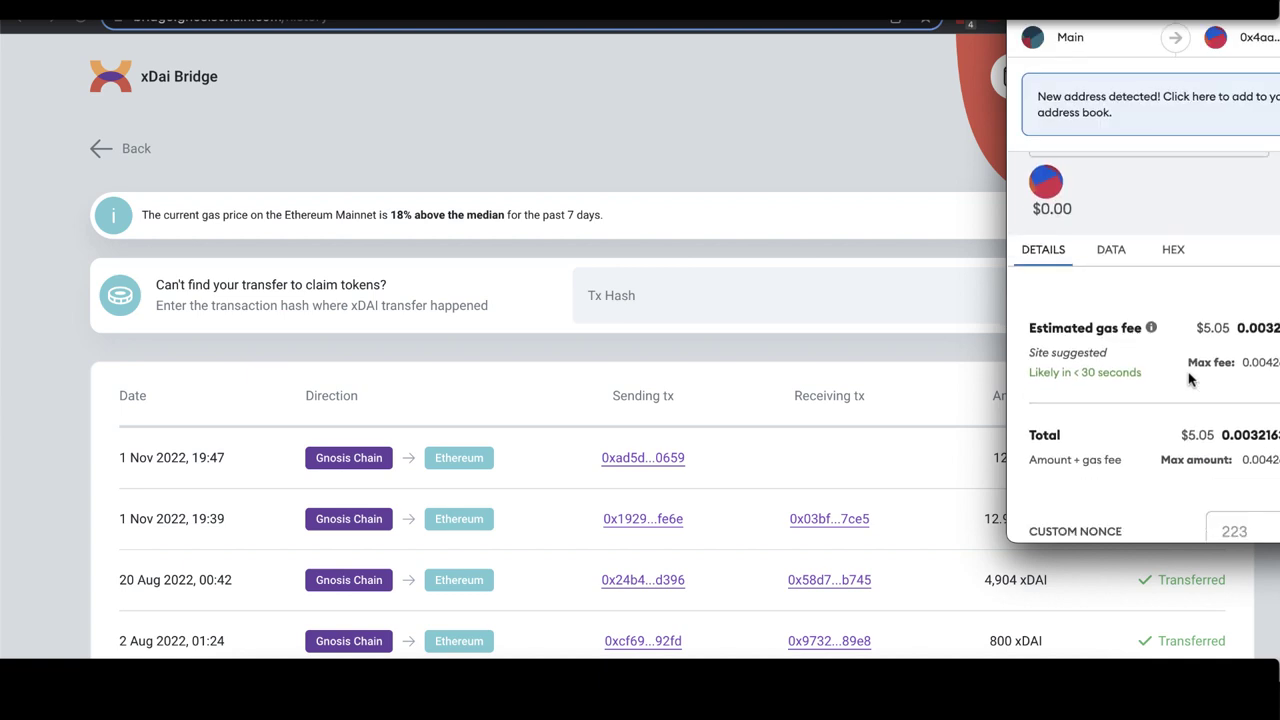
{"action": "scroll", "coordinate": [1189, 378], "scroll_direction": "down", "scroll_amount": 2}
{"action": "scroll", "coordinate": [1189, 372], "scroll_direction": "down", "scroll_amount": 1}
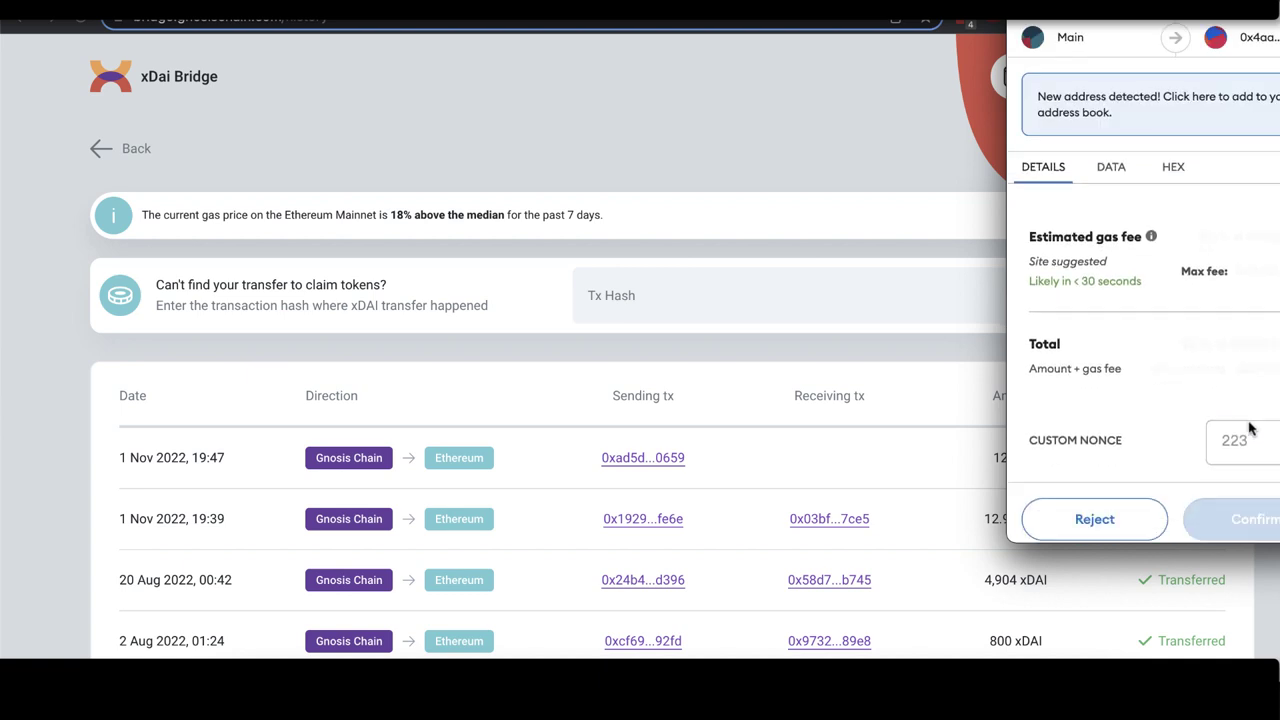
{"action": "left_click", "coordinate": [1255, 506]}
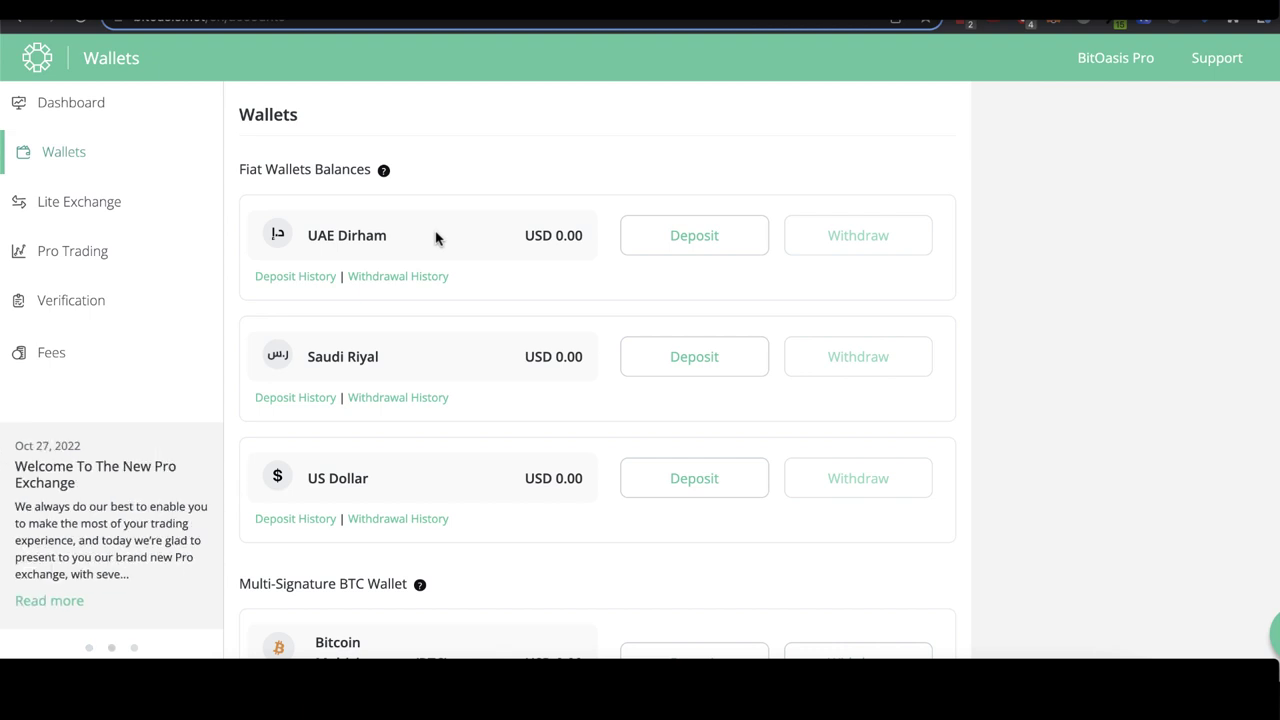
In the BitOasis wallets, open the receive details for Dai and copy its Ethereum (erc20) deposit address
{"action": "scroll", "coordinate": [435, 237], "scroll_direction": "down", "scroll_amount": 10}
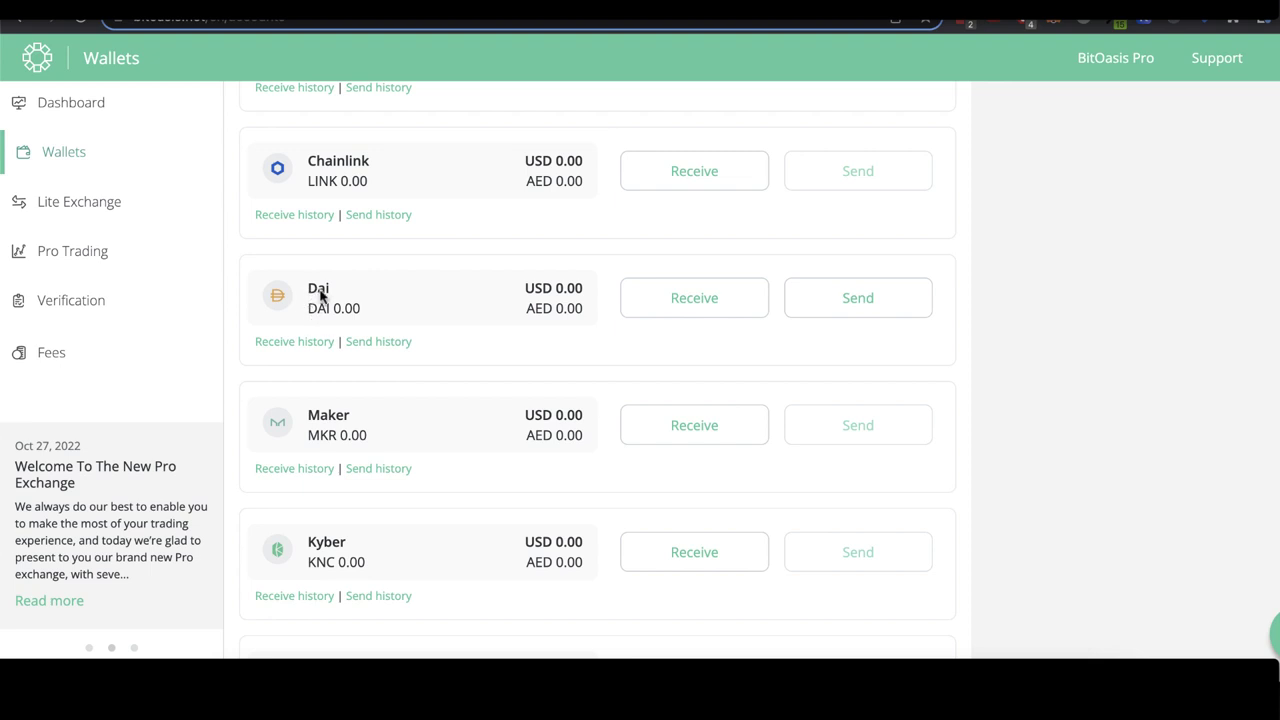
{"action": "left_click", "coordinate": [672, 312]}
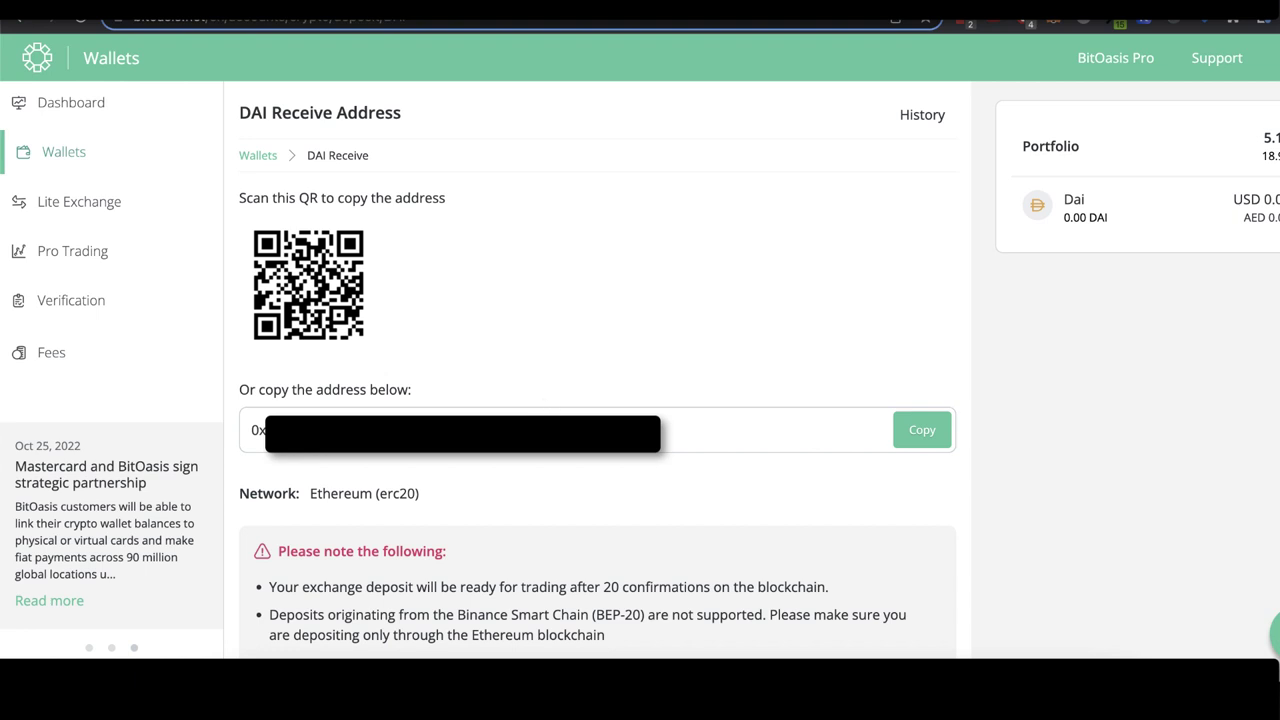
{"action": "left_click_drag", "start_coordinate": [670, 432], "coordinate": [229, 371]}
{"action": "left_click", "coordinate": [529, 411]}
{"action": "left_click", "coordinate": [932, 433]}
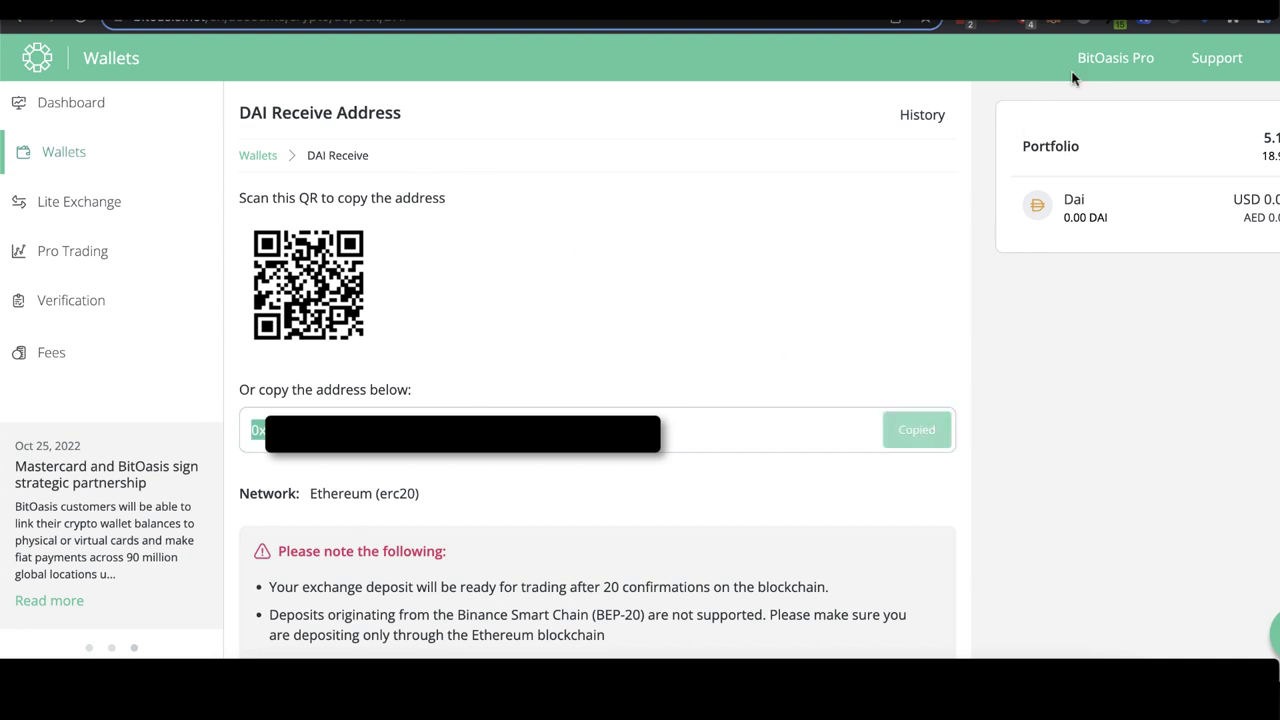
Start a send transaction in MetaMask on Ethereum Mainnet and paste the copied deposit address as the recipient
{"action": "left_click", "coordinate": [1051, 22]}
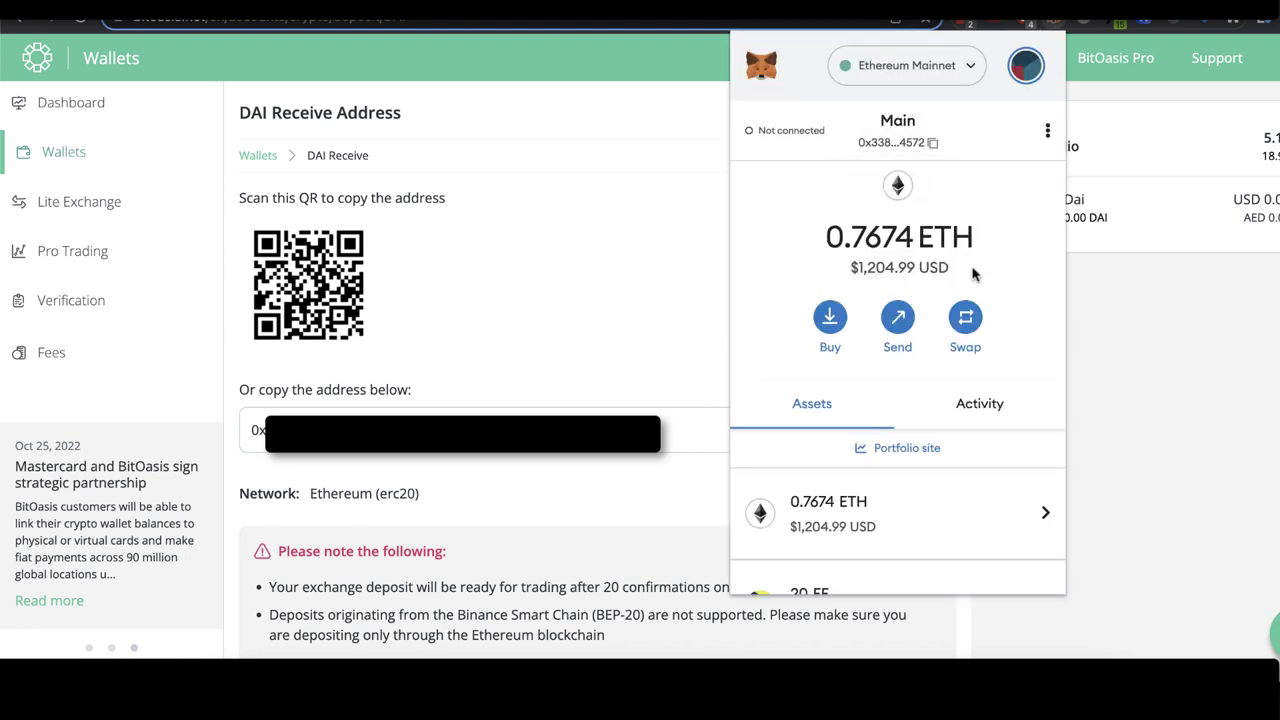
{"action": "left_click", "coordinate": [900, 323]}
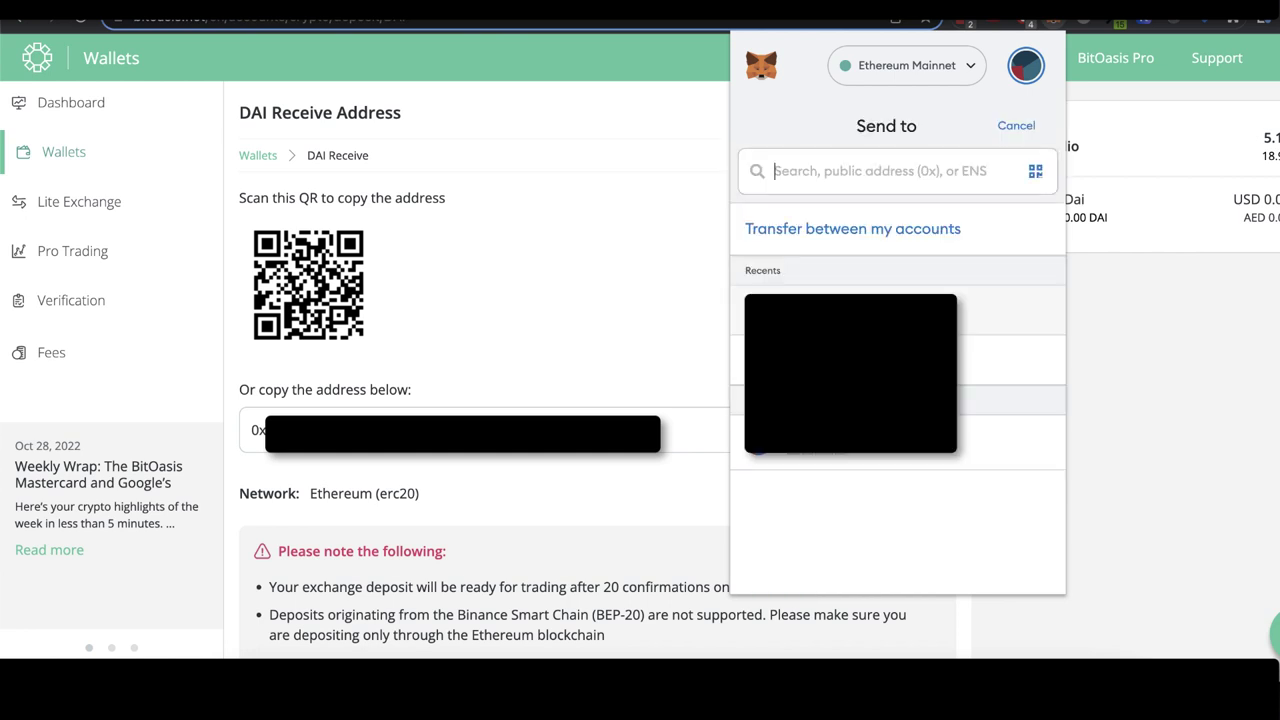
{"action": "left_click", "coordinate": [845, 175]}
{"action": "key", "text": "super+v"}
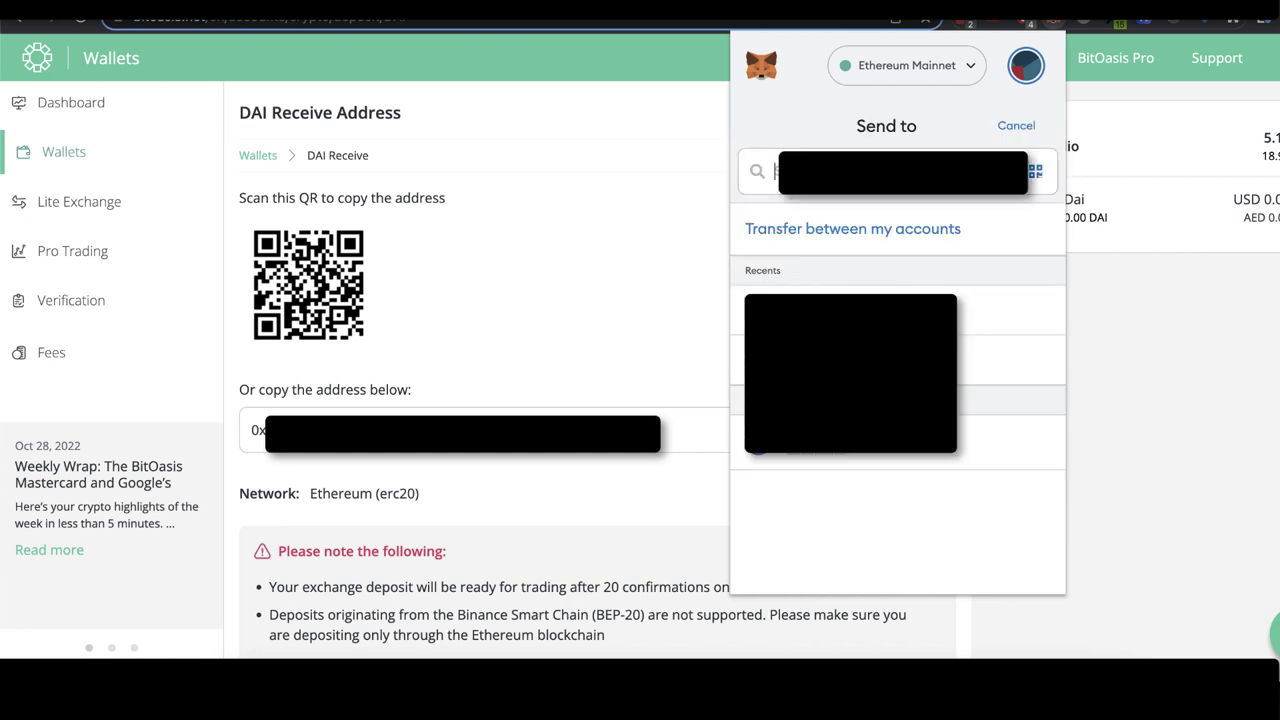
{"action": "key", "text": "super+v"}
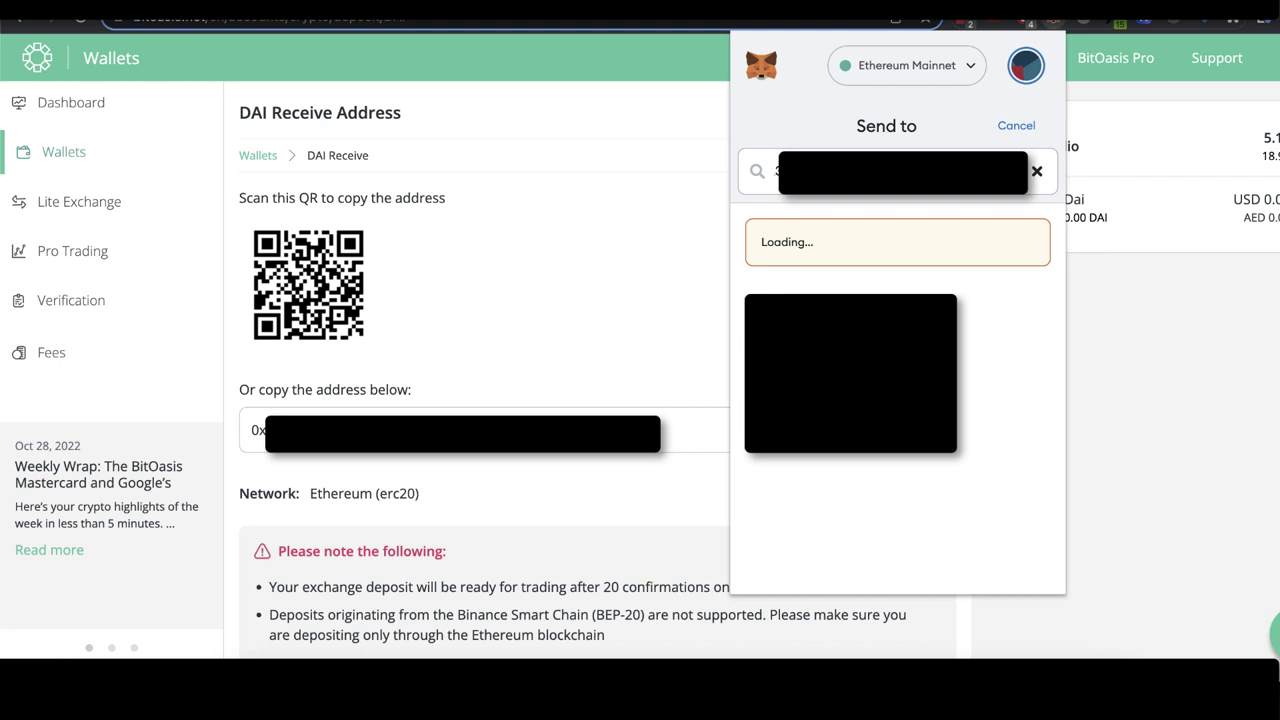
Choose DAI as the asset to send, set the amount to 10 DAI and confirm the transfer
{"action": "left_click", "coordinate": [912, 345]}
{"action": "left_click", "coordinate": [914, 349]}
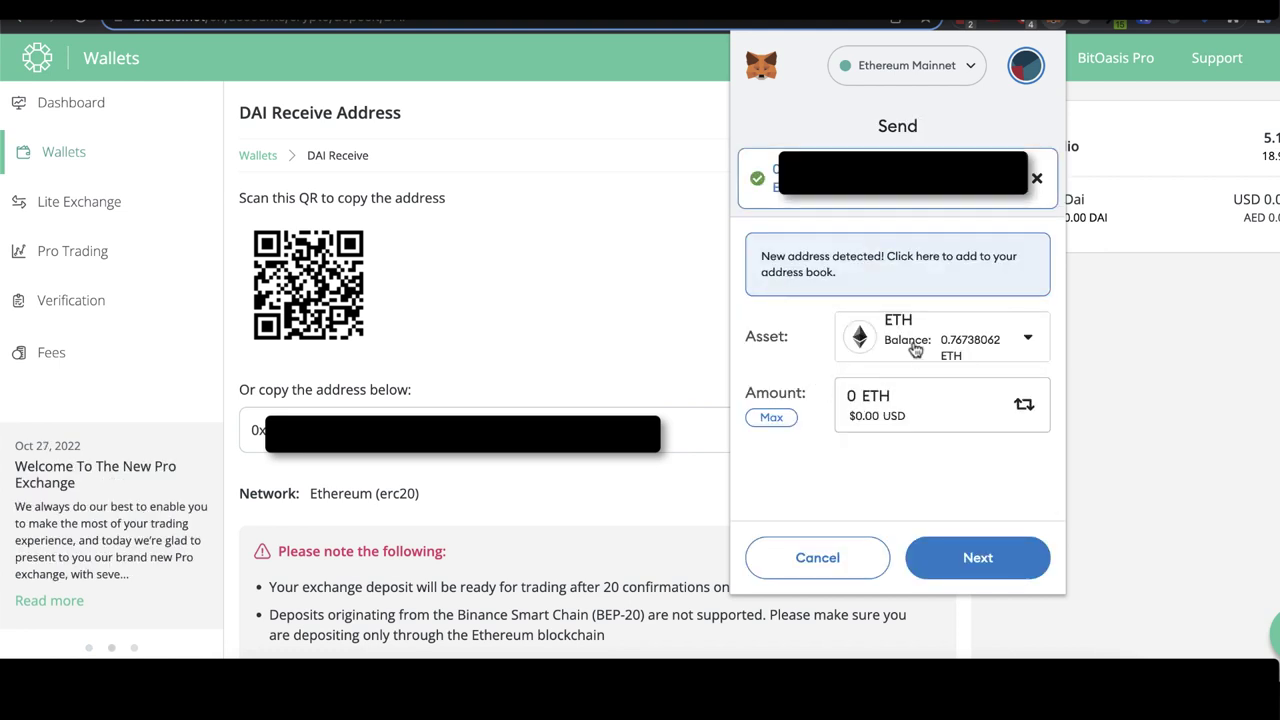
{"action": "left_click", "coordinate": [915, 349]}
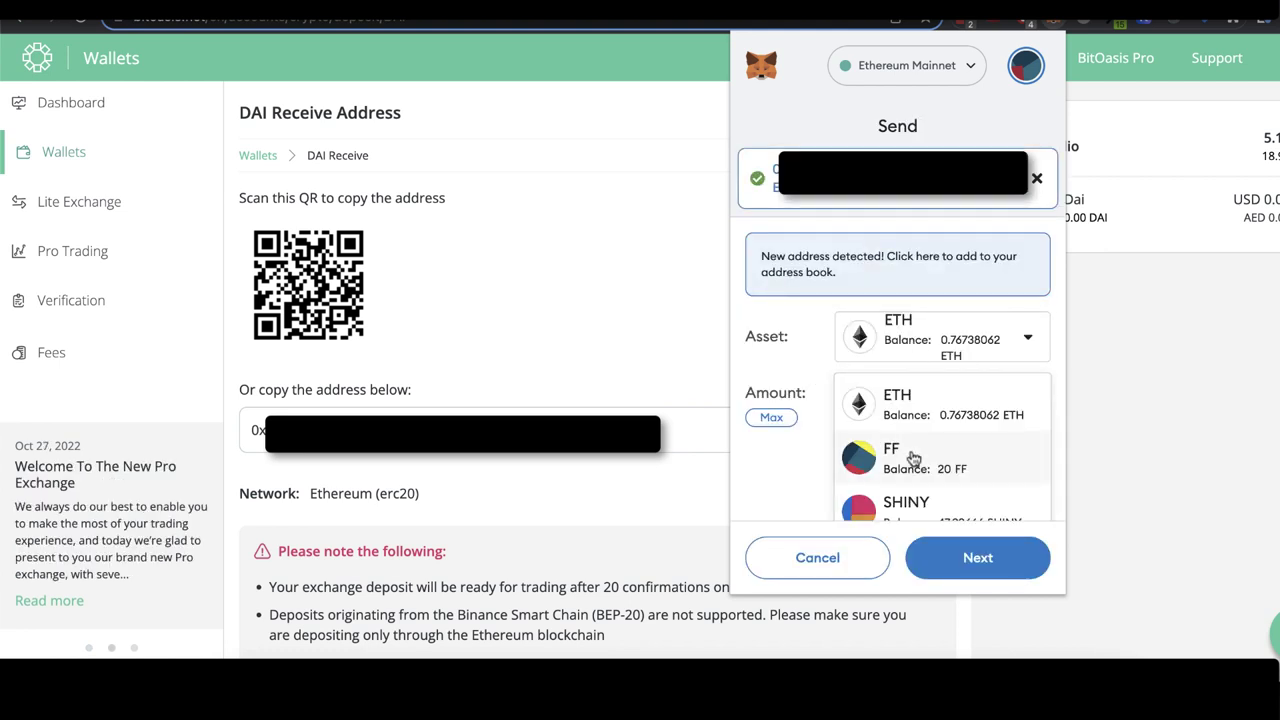
{"action": "left_click", "coordinate": [862, 400]}
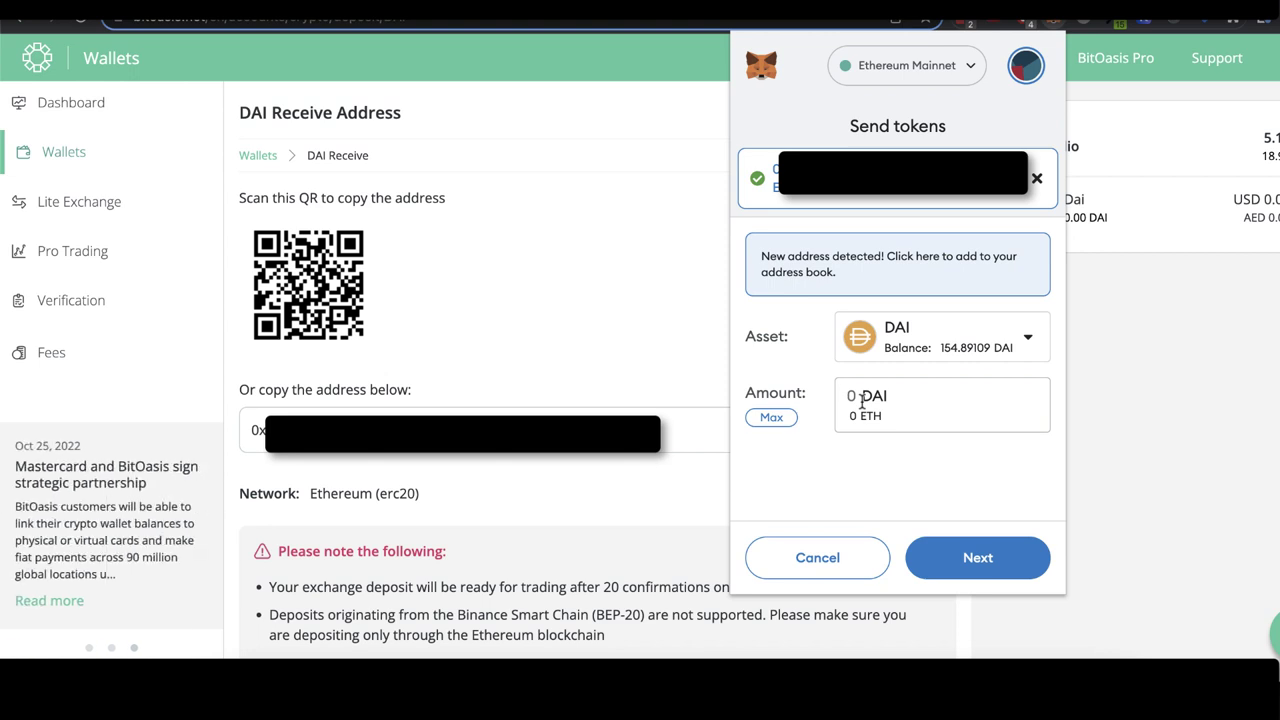
{"action": "type", "text": "10"}
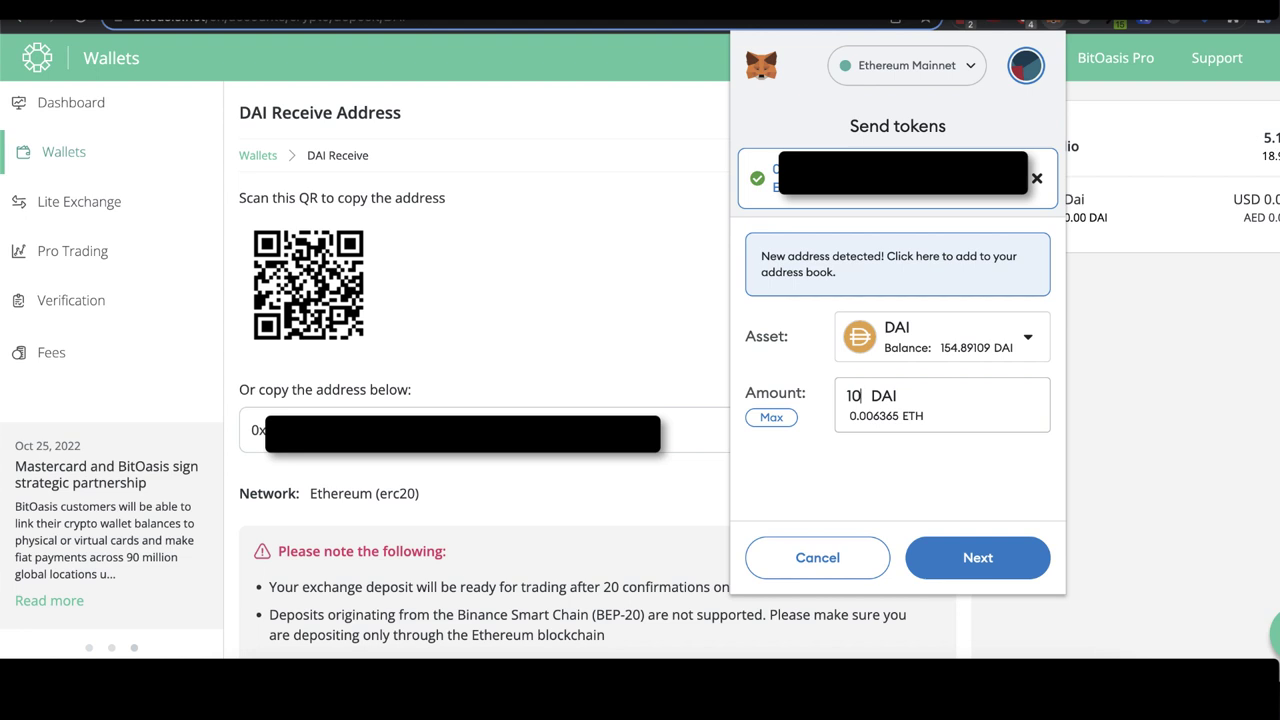
{"action": "left_click", "coordinate": [997, 566]}
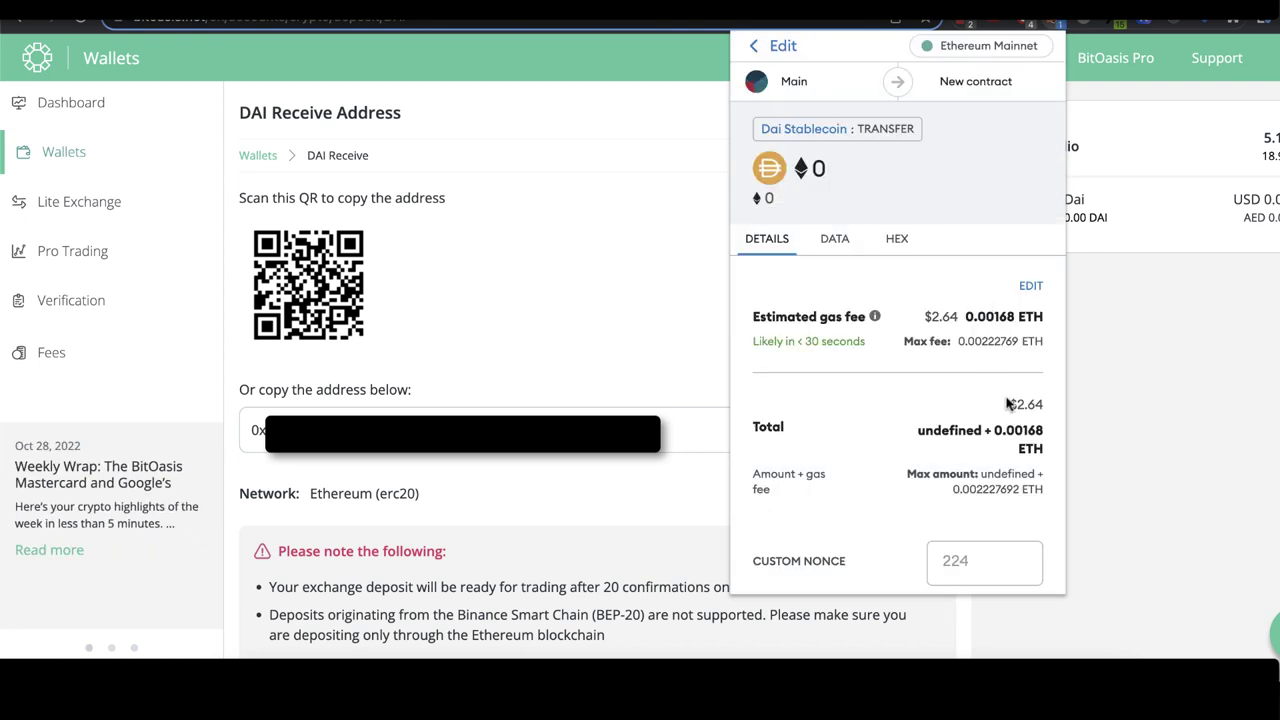
{"action": "scroll", "coordinate": [1007, 403], "scroll_direction": "down", "scroll_amount": 5}
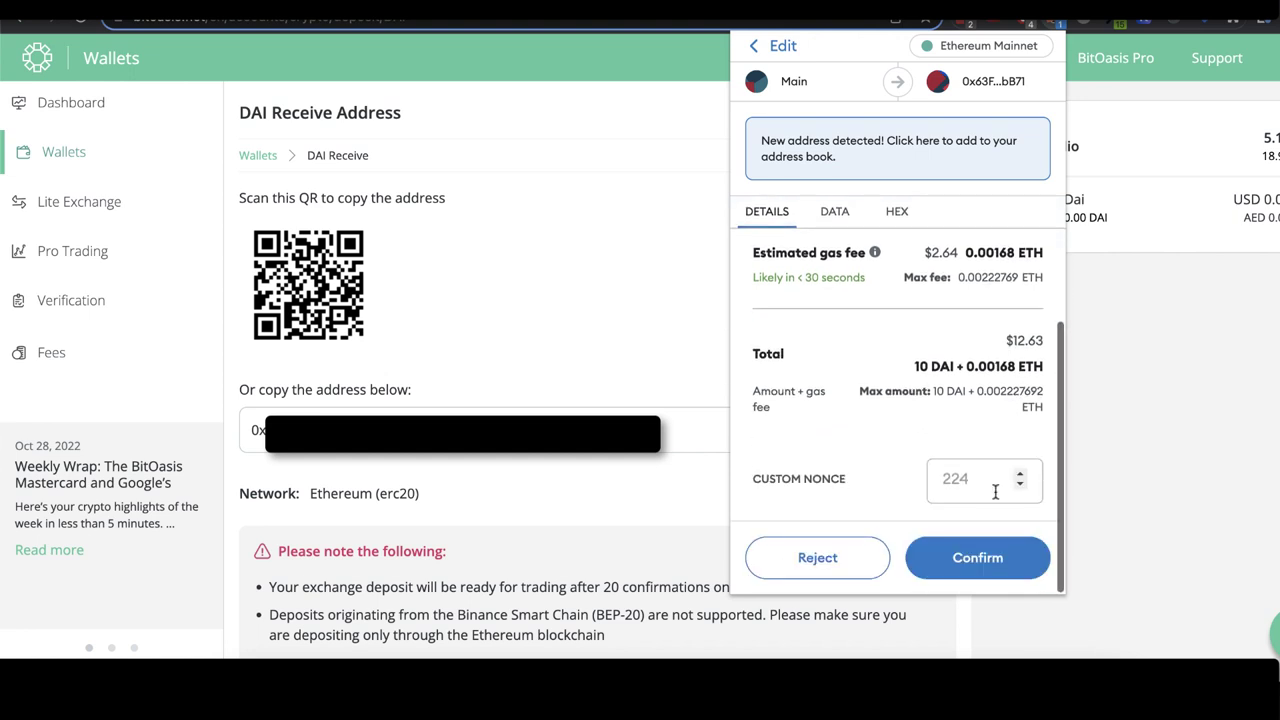
{"action": "left_click", "coordinate": [960, 562]}
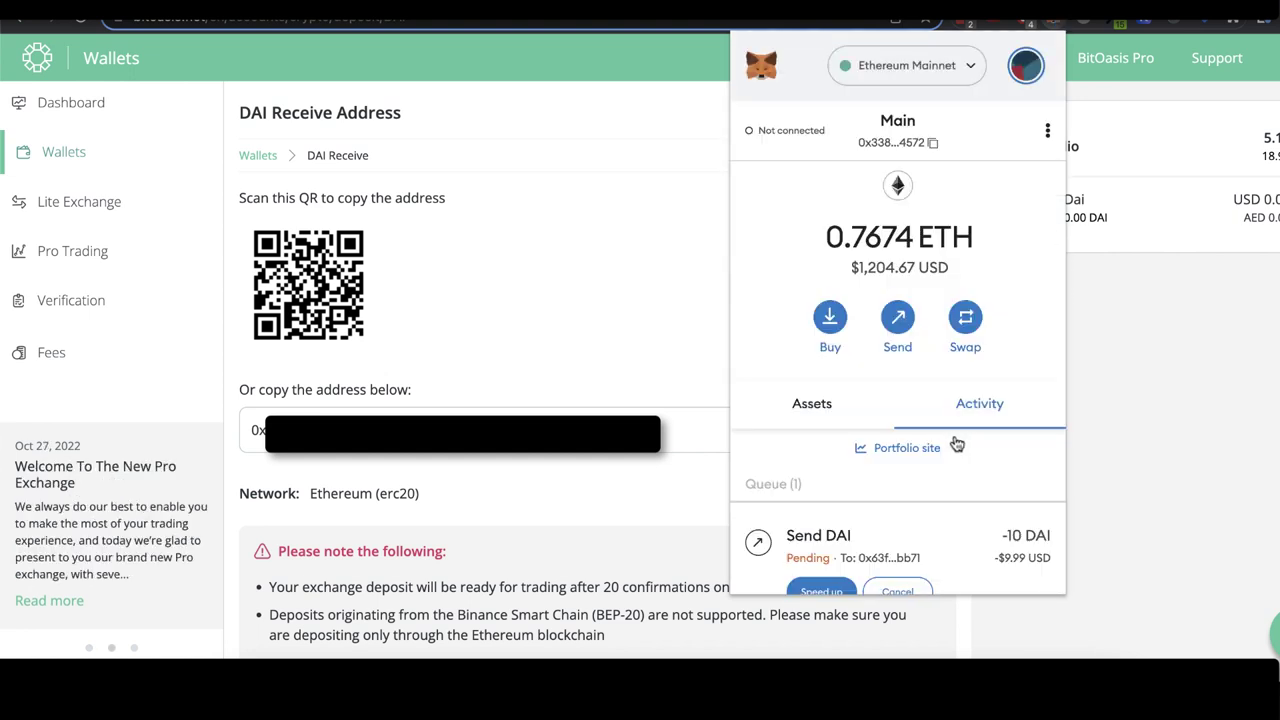
Check the asset list in MetaMask and the Dai balance in the BitOasis wallets
{"action": "left_click", "coordinate": [823, 410]}
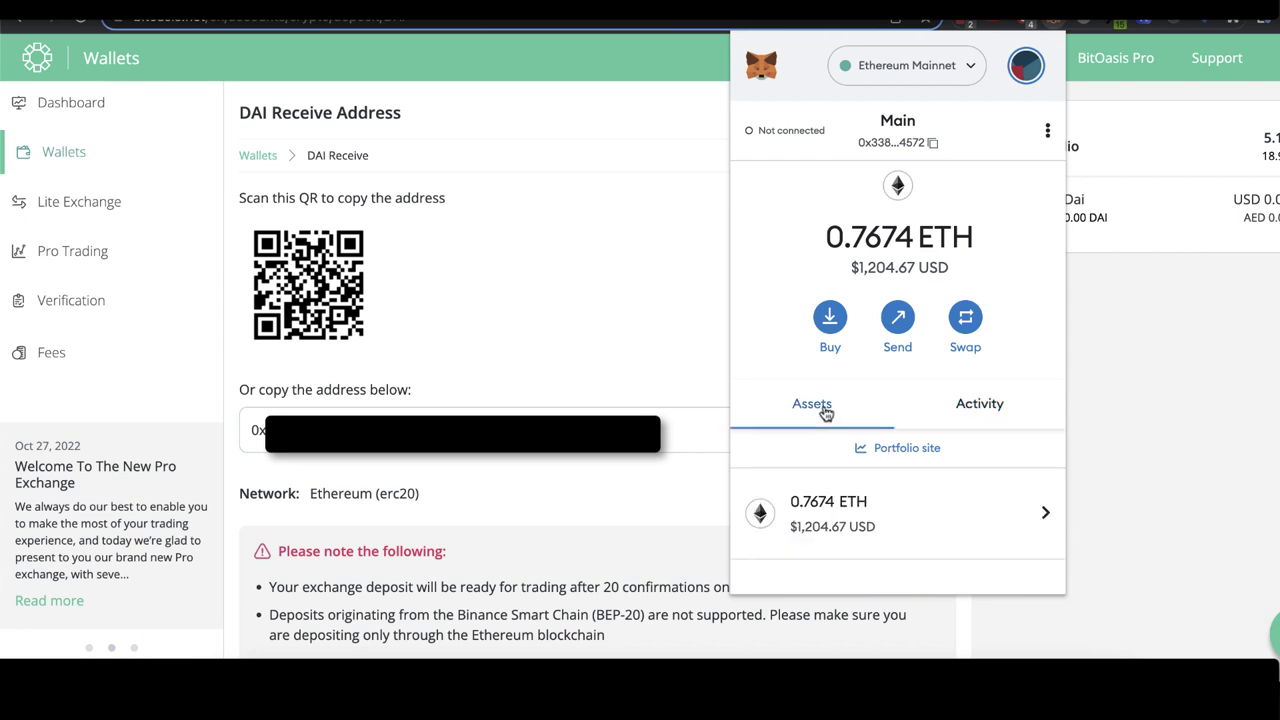
{"action": "left_click", "coordinate": [1238, 409]}
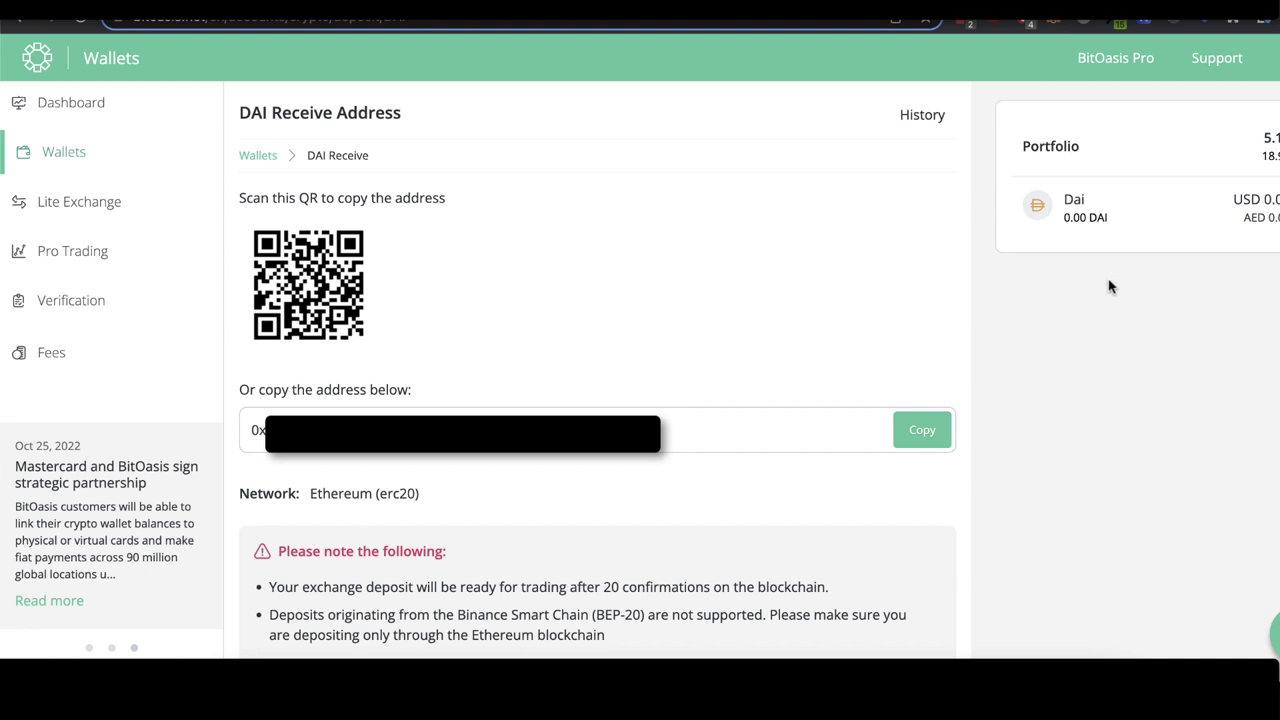
{"action": "left_click_drag", "start_coordinate": [1233, 204], "coordinate": [1278, 231]}
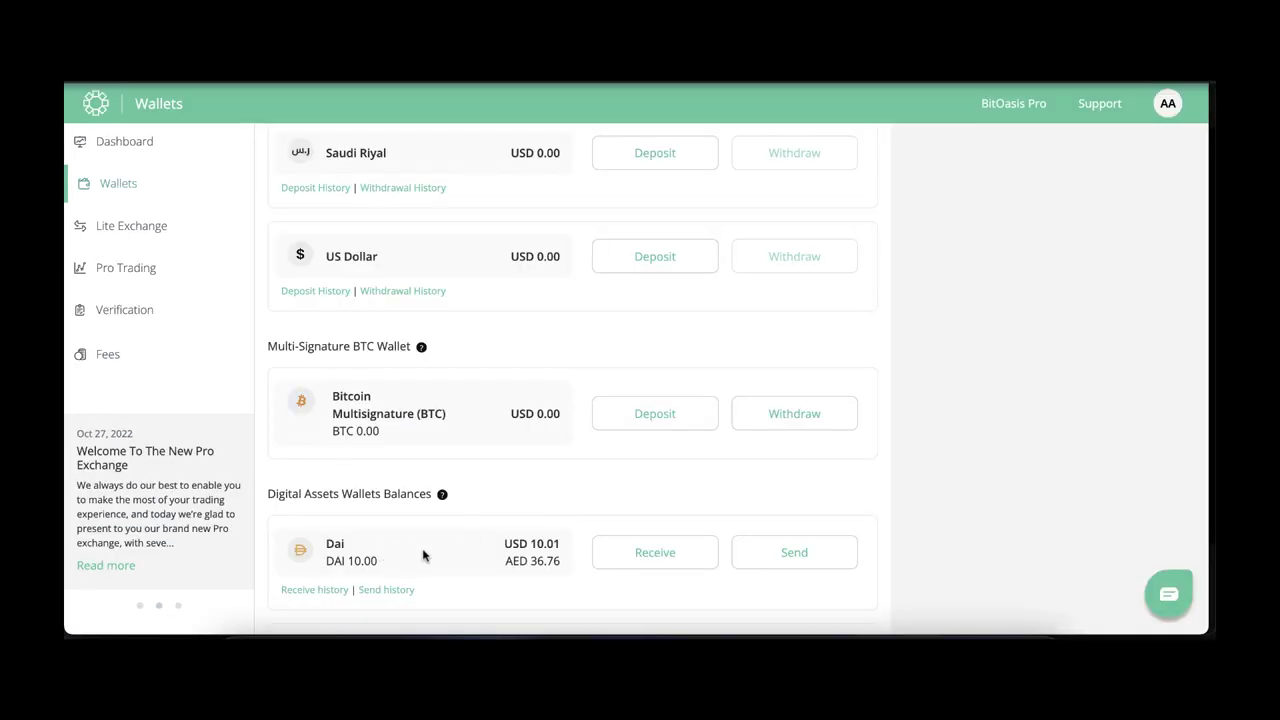
{"action": "scroll", "coordinate": [423, 556], "scroll_direction": "down", "scroll_amount": 1}
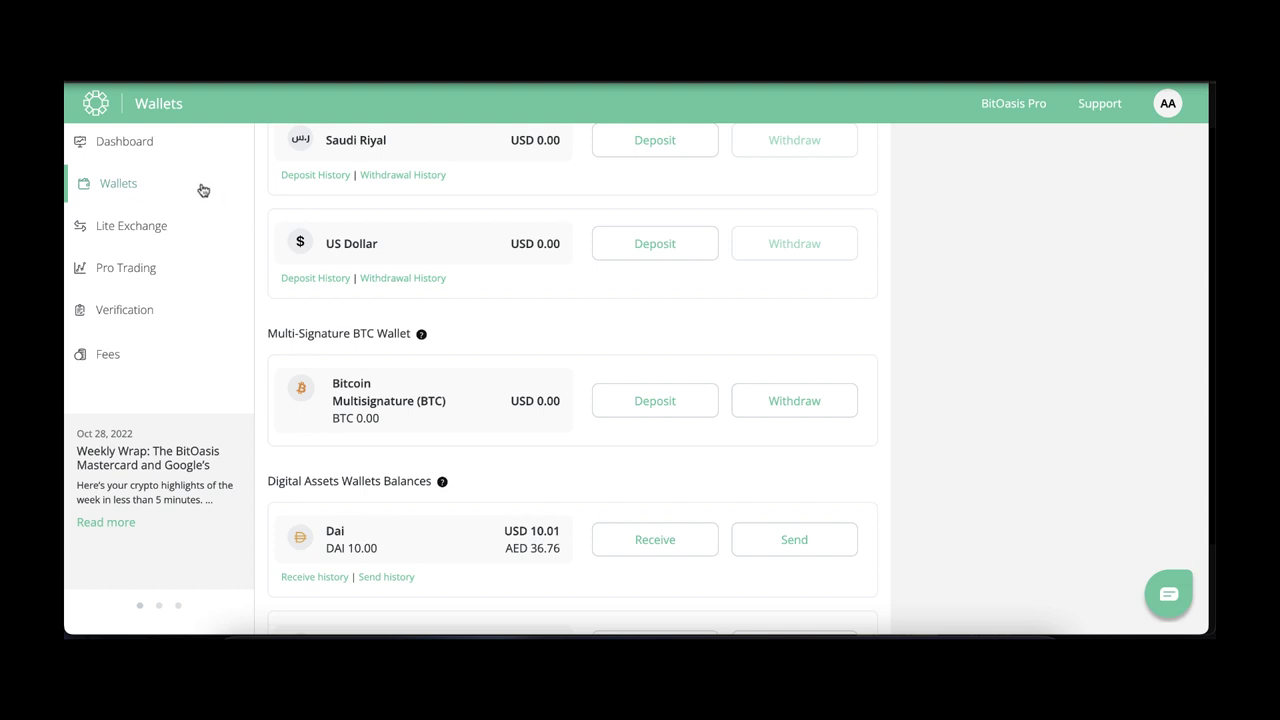
In the BitOasis Lite Exchange, sell the maximum DAI balance of 10 DAI for AED
{"action": "left_click", "coordinate": [136, 228]}
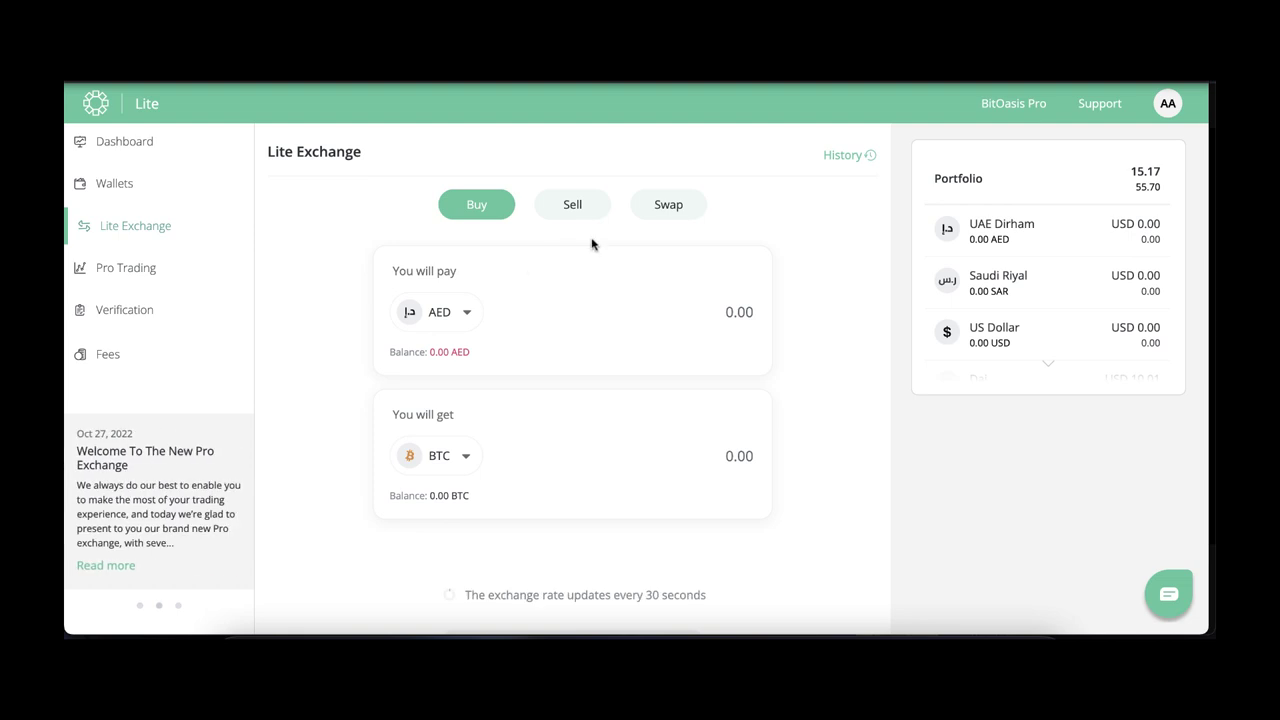
{"action": "left_click", "coordinate": [568, 210]}
{"action": "left_click", "coordinate": [438, 313]}
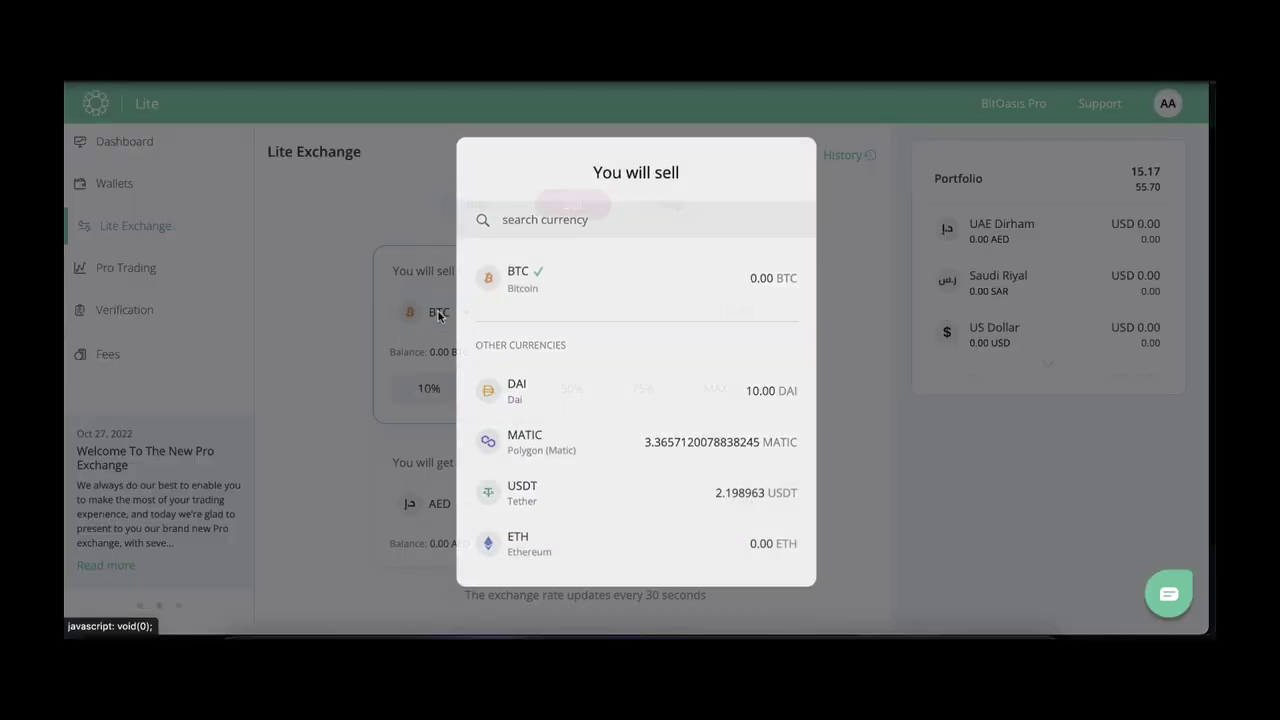
{"action": "left_click", "coordinate": [549, 388]}
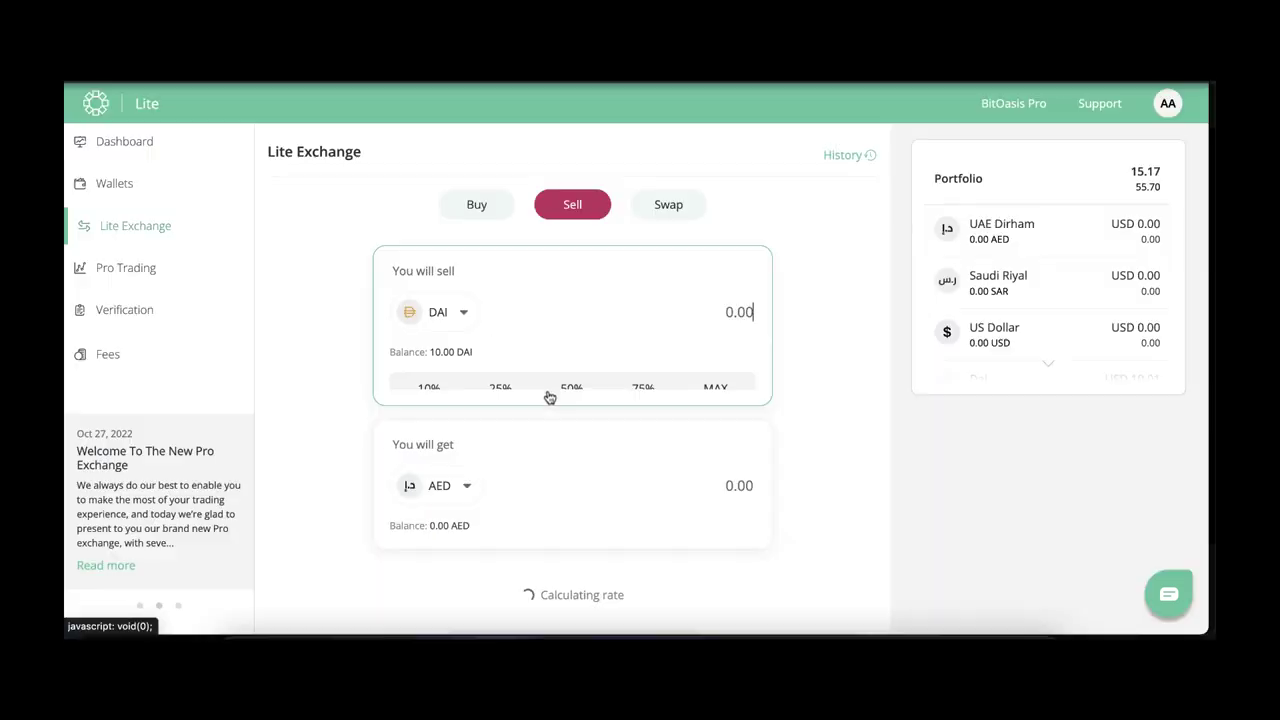
{"action": "left_click", "coordinate": [730, 392]}
{"action": "scroll", "coordinate": [614, 502], "scroll_direction": "down", "scroll_amount": 1}
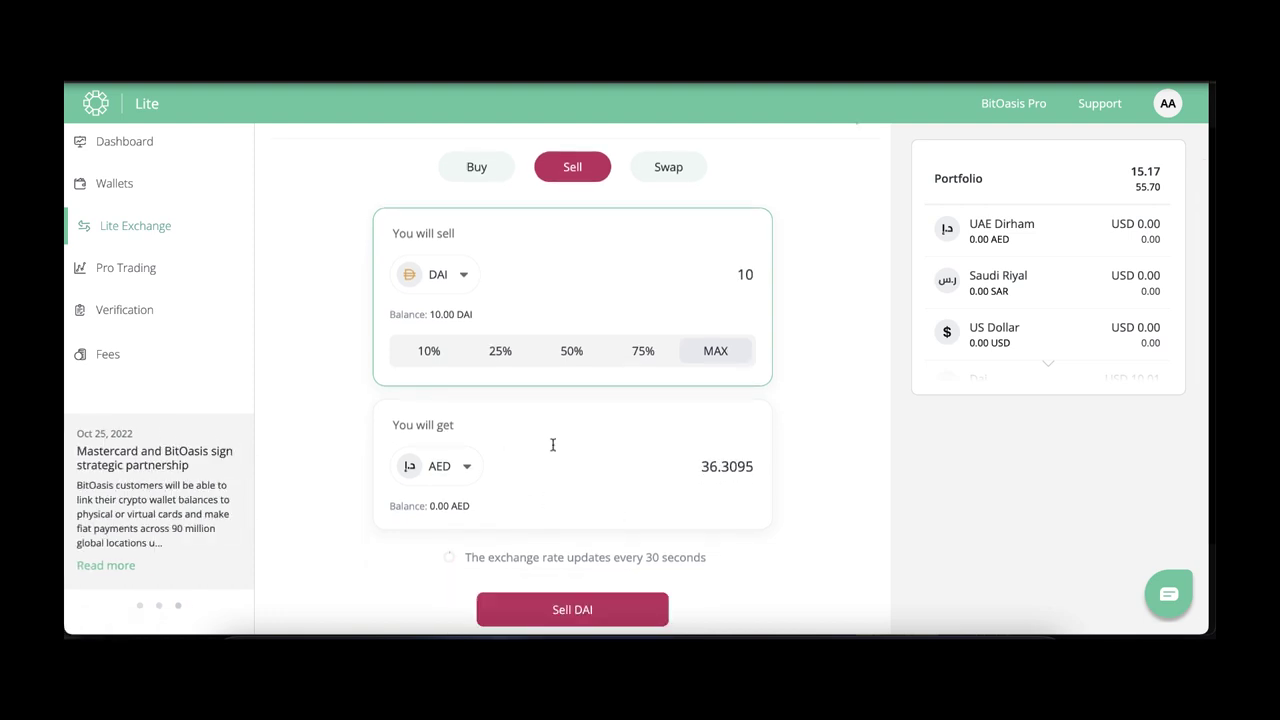
{"action": "left_click", "coordinate": [568, 610]}
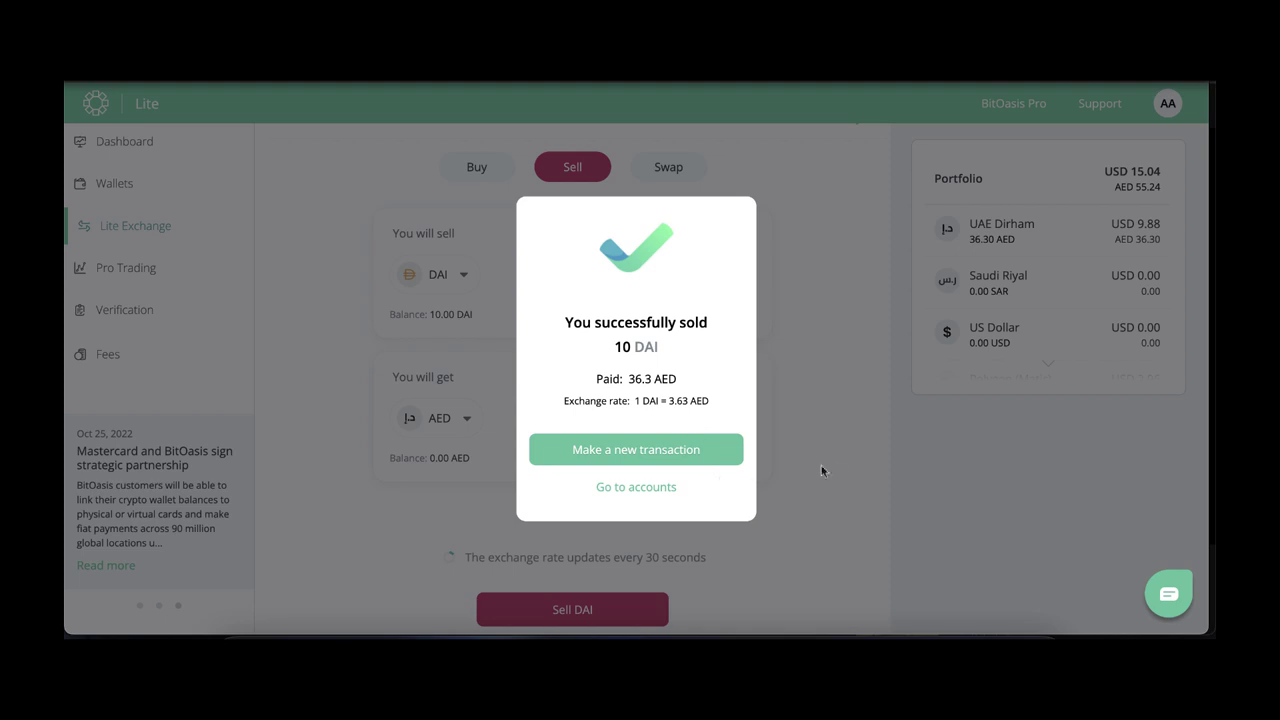
Go to the accounts from the sale confirmation and open the withdrawal for the UAE Dirham wallet
{"action": "left_click", "coordinate": [657, 488]}
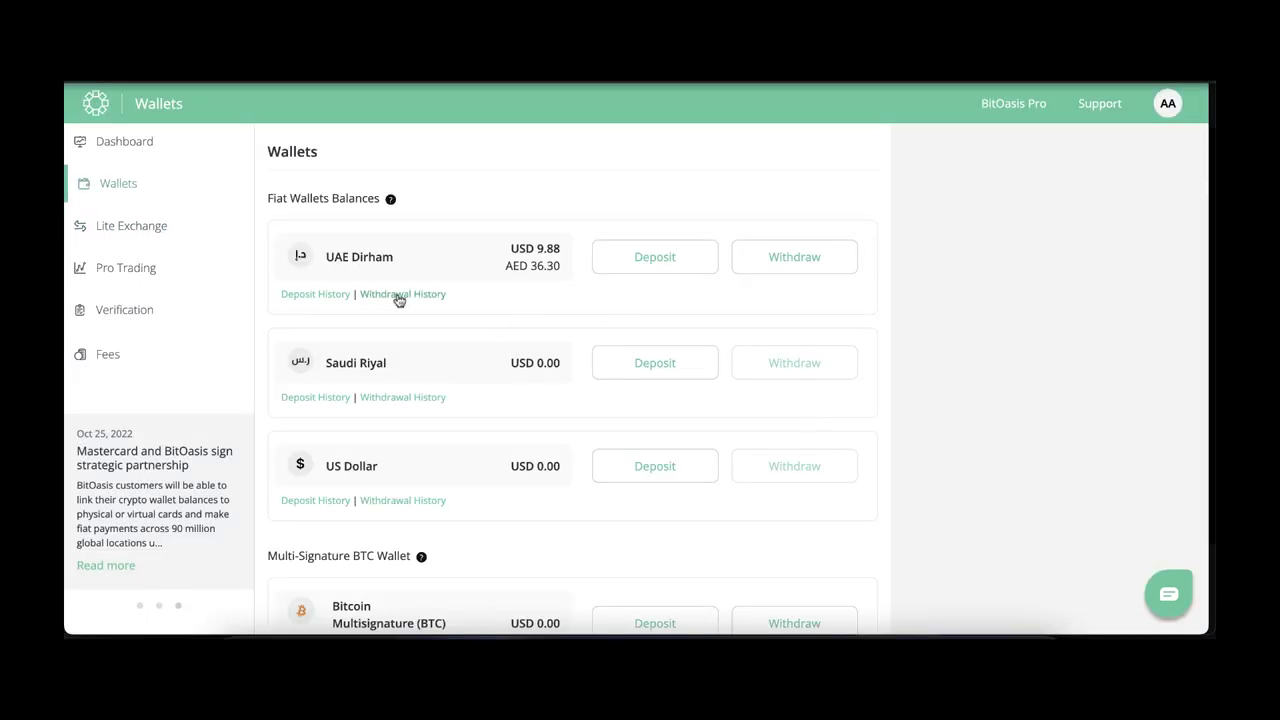
{"action": "left_click", "coordinate": [813, 259]}
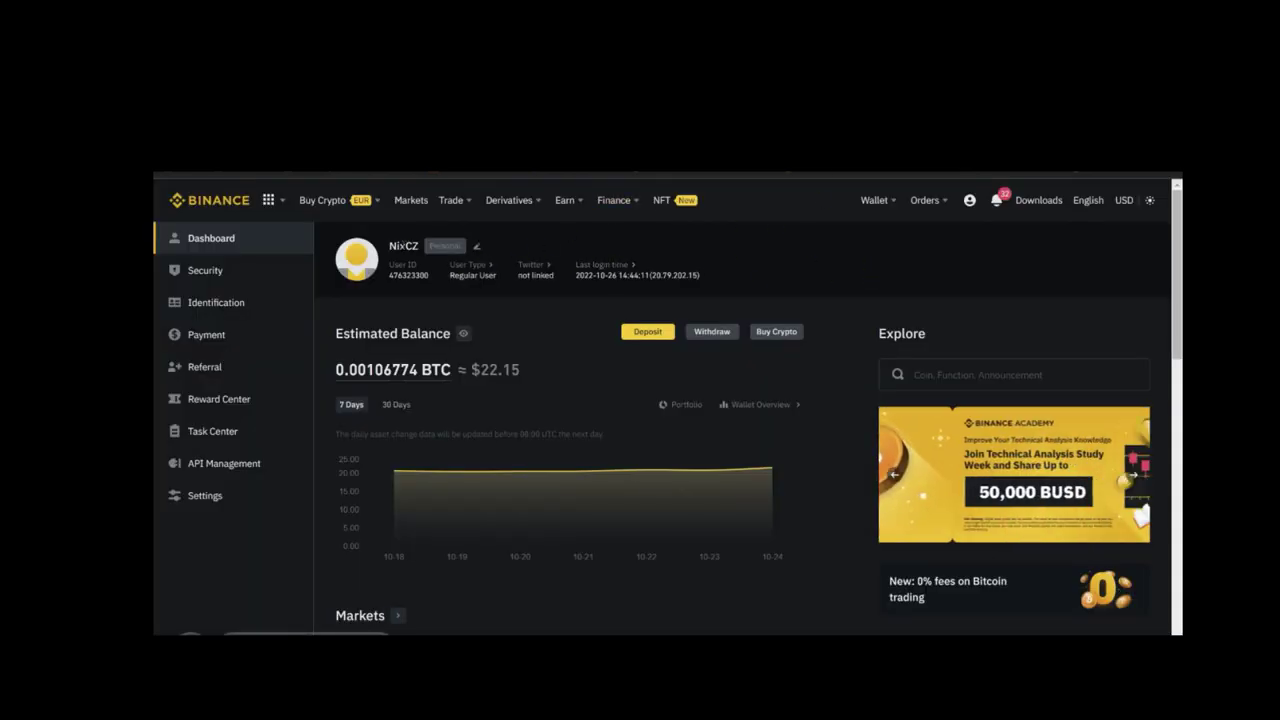
Switch to Binance, open the wallet overview and the Fiat and Spot wallet, and start a deposit there
{"action": "mouse_move", "coordinate": [880, 203]}
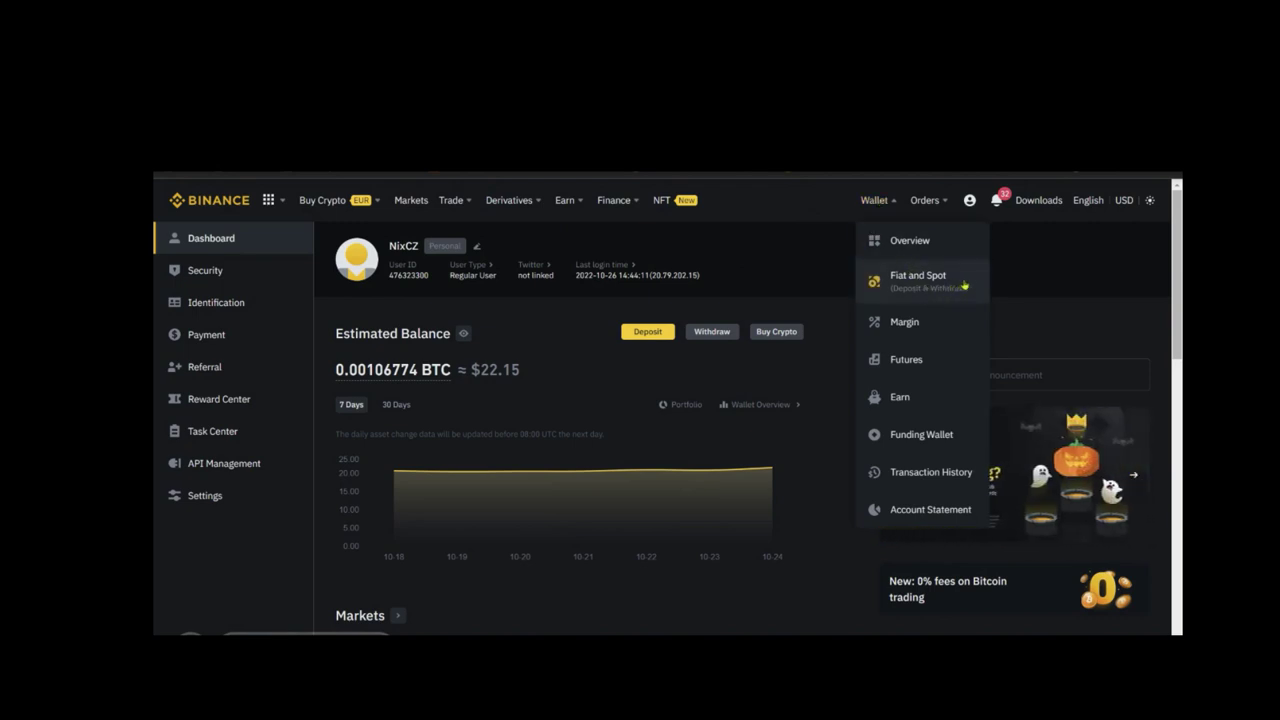
{"action": "left_click", "coordinate": [907, 244]}
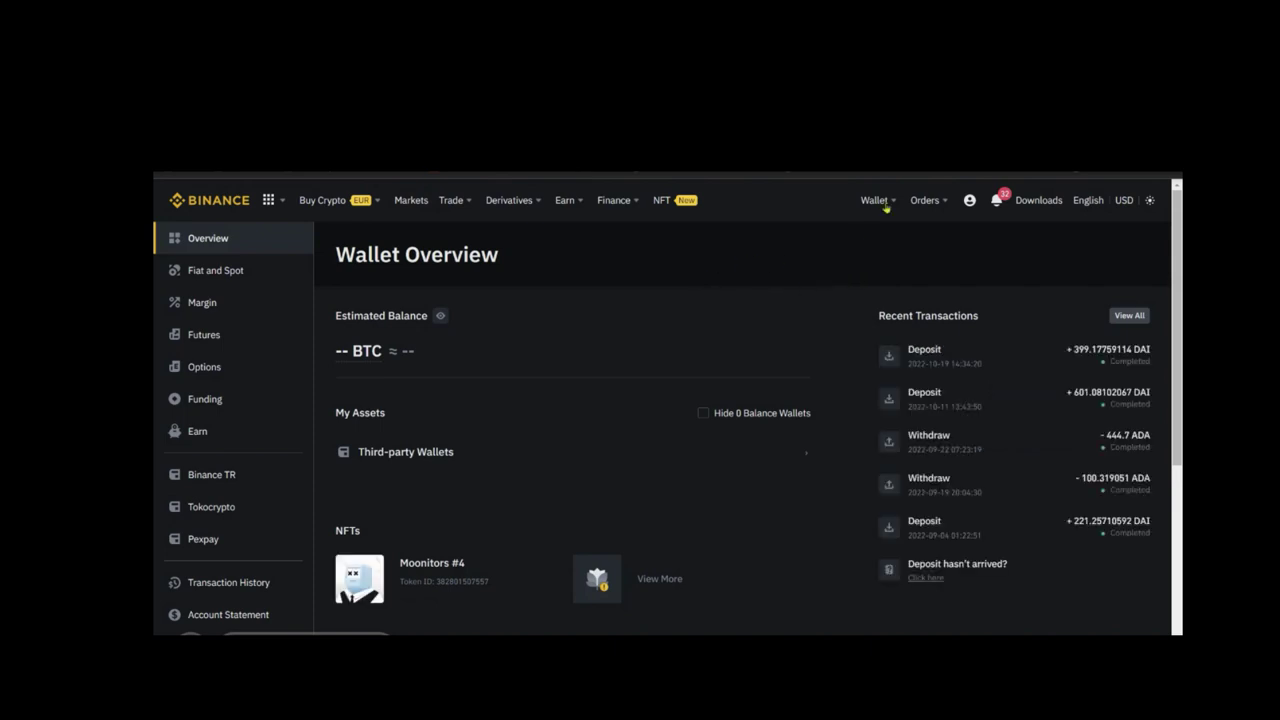
{"action": "left_click", "coordinate": [921, 284]}
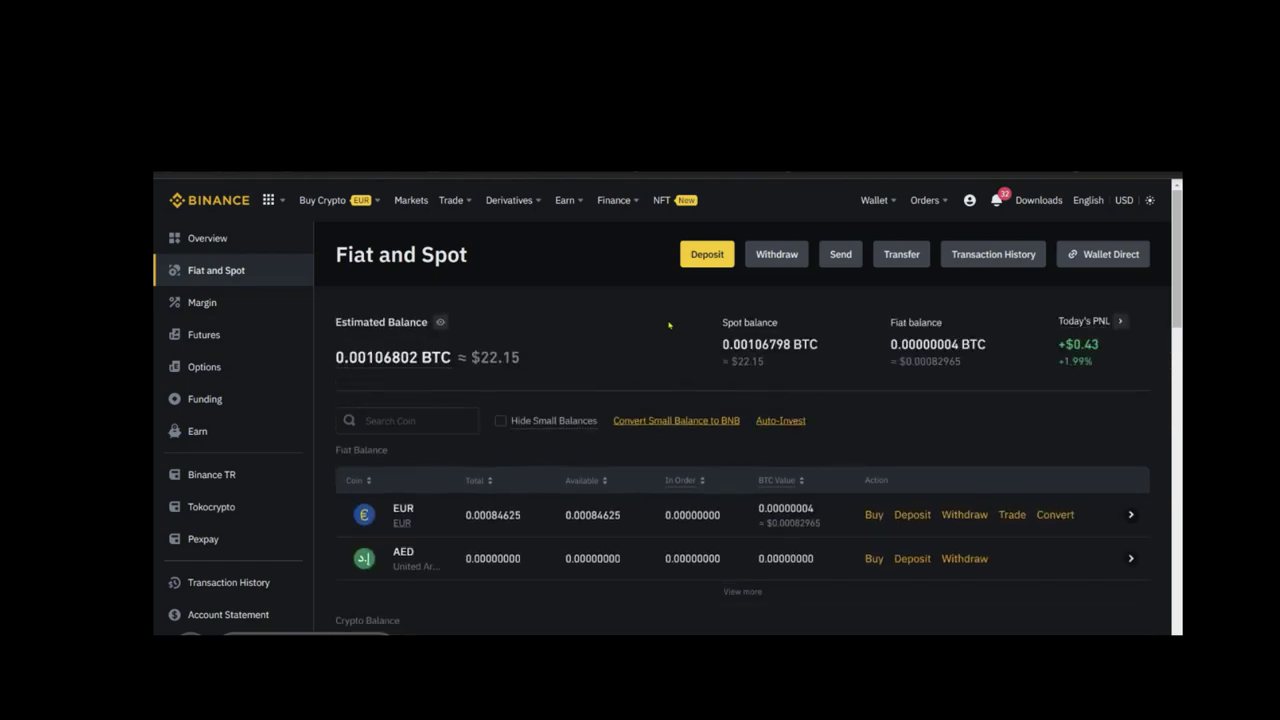
{"action": "left_click", "coordinate": [709, 259]}
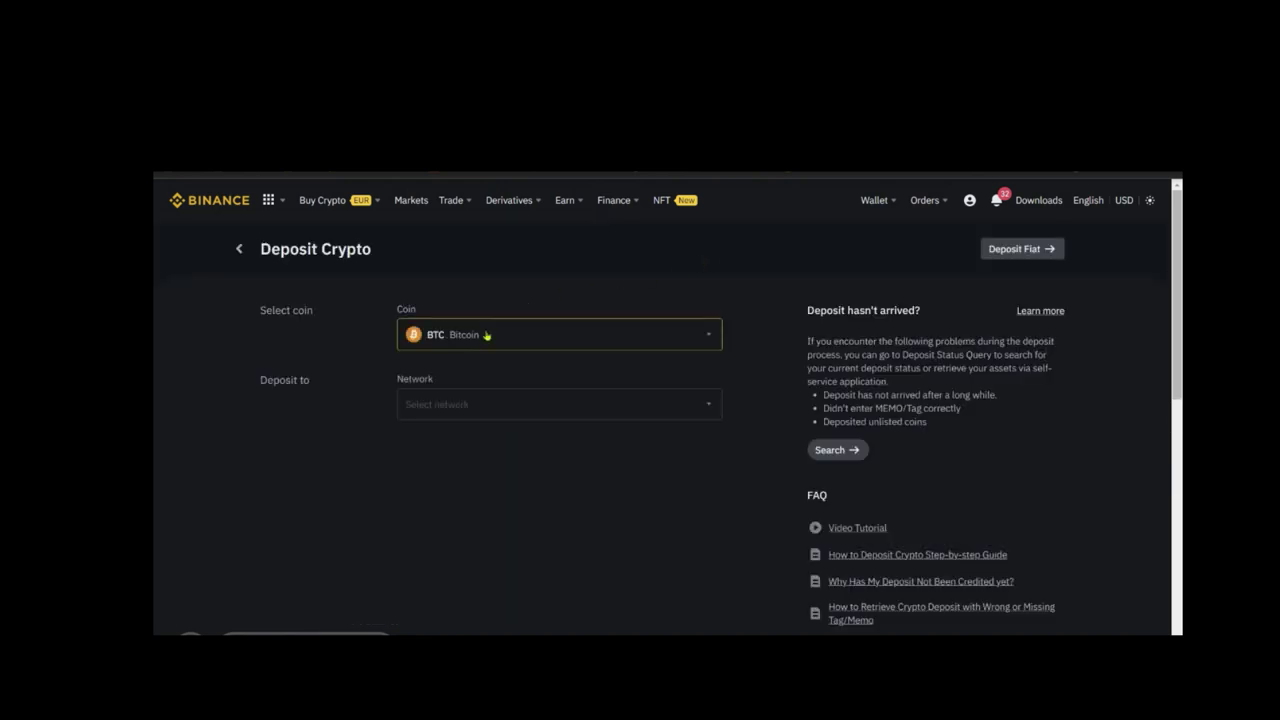
Choose DAI as the deposit coin on the BSC BNB Smart Chain (BEP20) network and copy its deposit address
{"action": "left_click", "coordinate": [535, 335]}
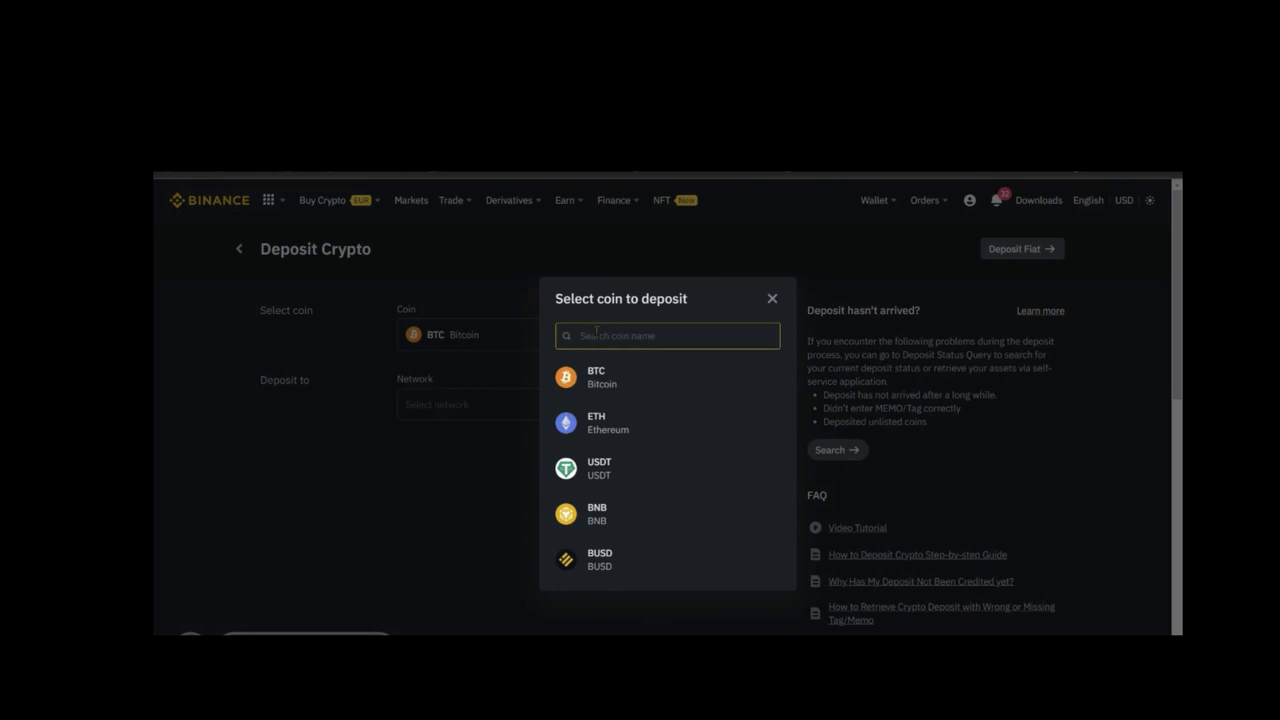
{"action": "type", "text": "dai"}
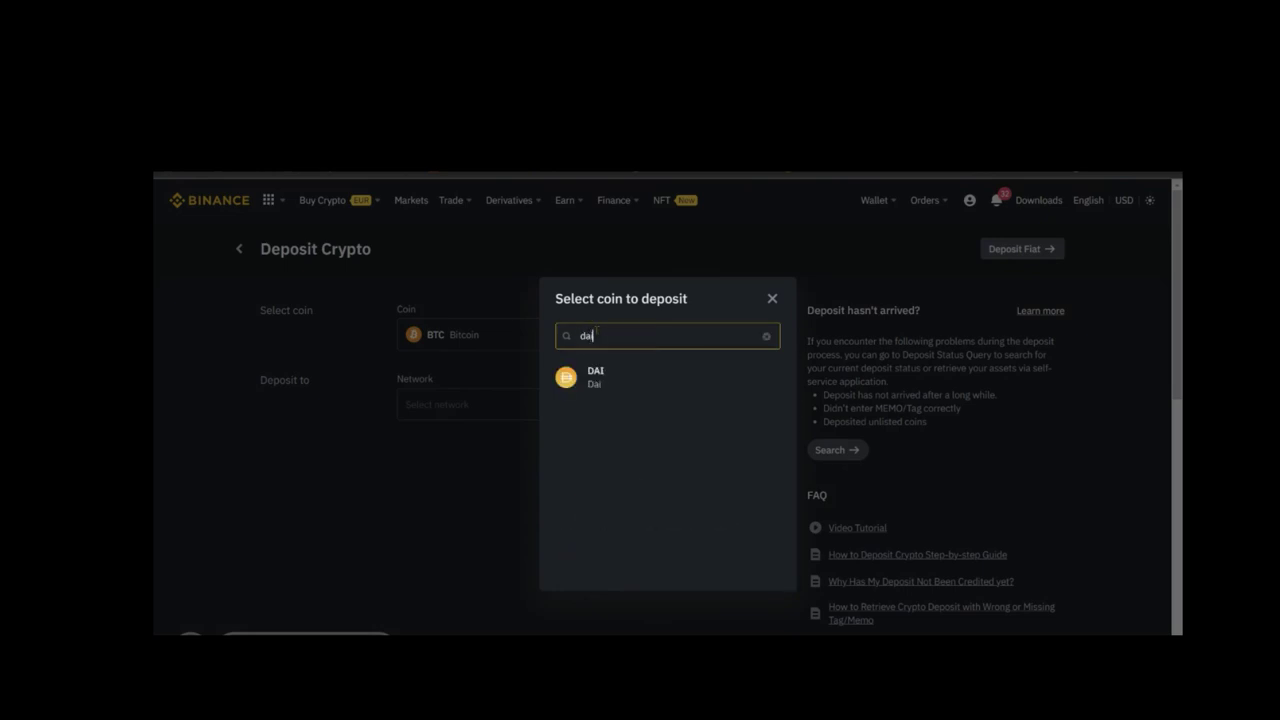
{"action": "left_click", "coordinate": [609, 383]}
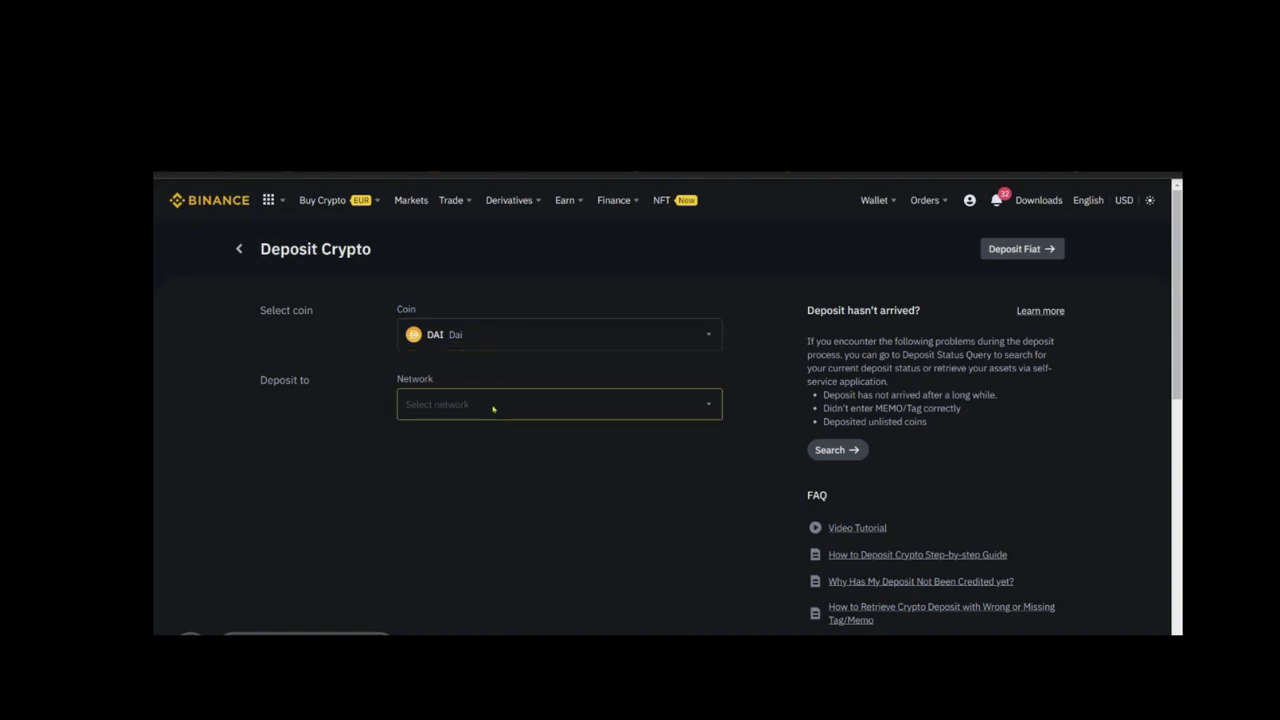
{"action": "left_click", "coordinate": [462, 407]}
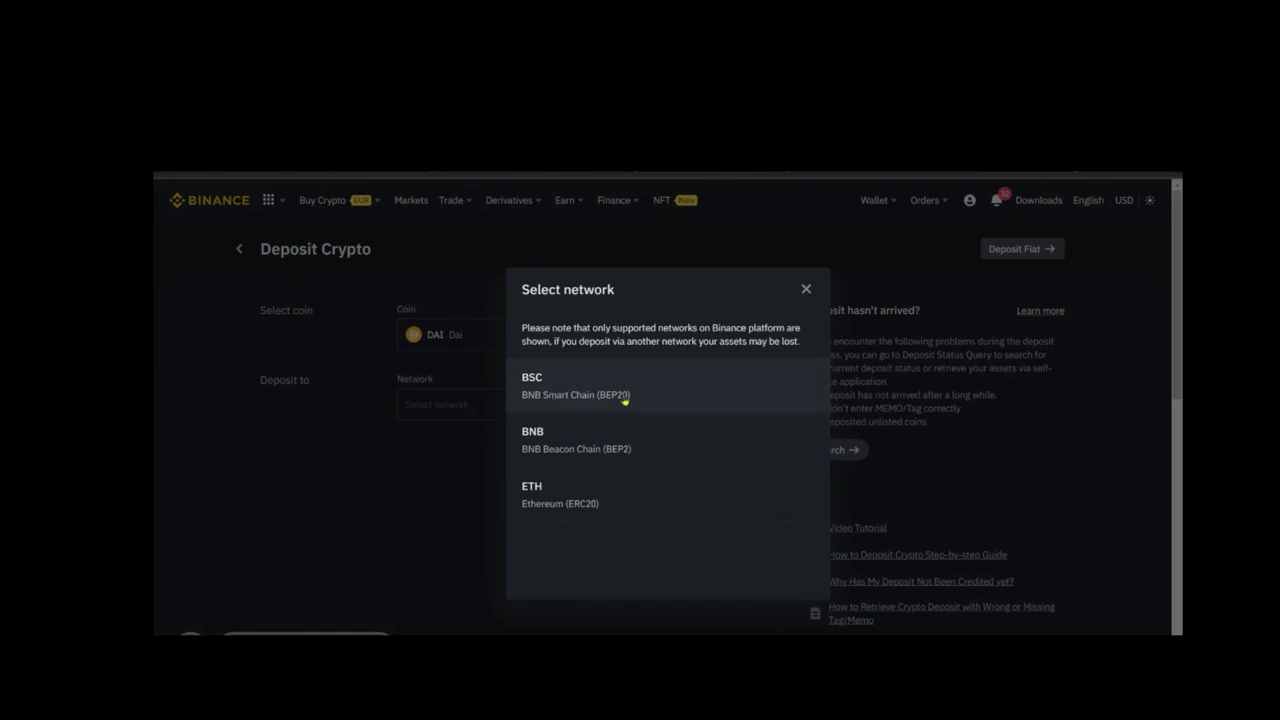
{"action": "left_click", "coordinate": [679, 390]}
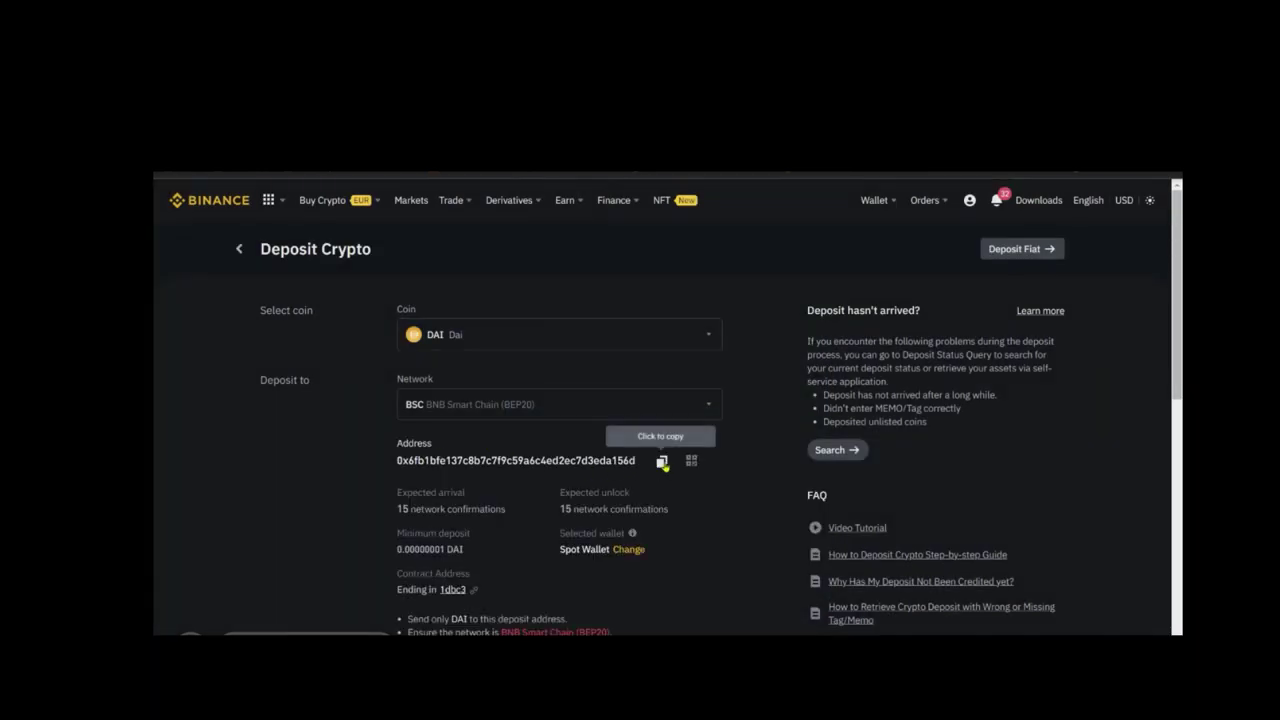
{"action": "left_click", "coordinate": [663, 463]}
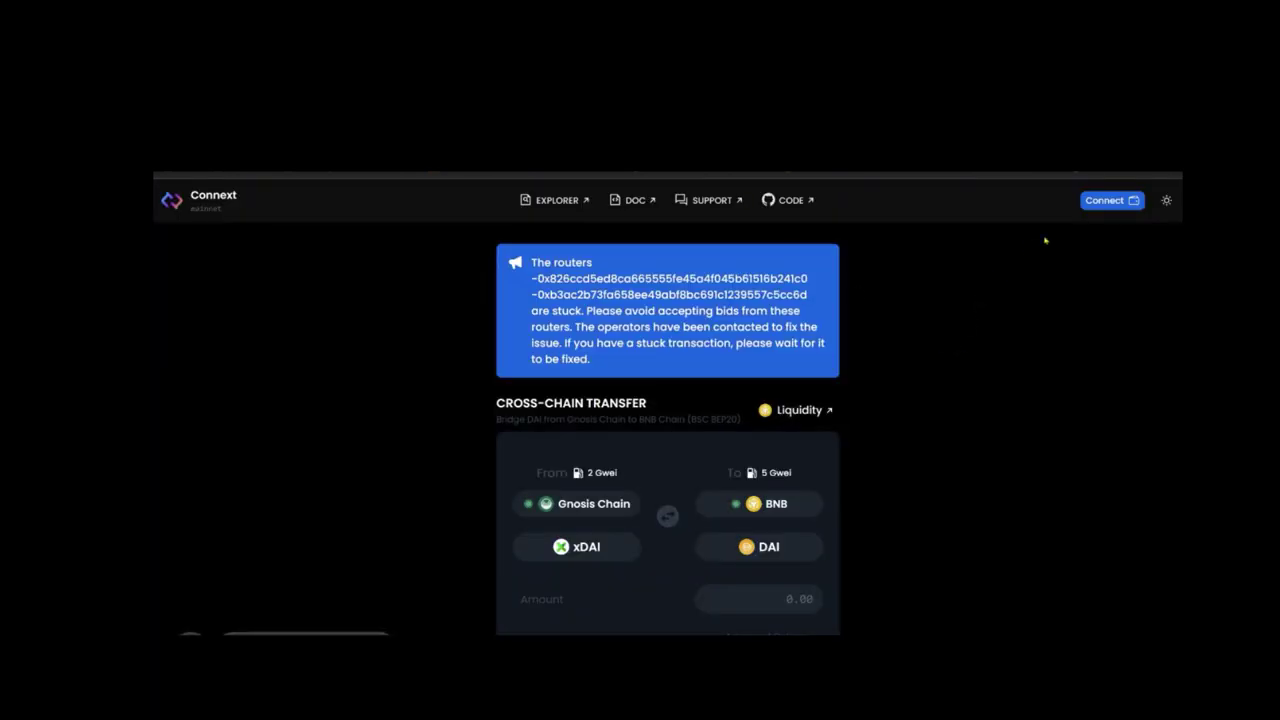
Switch to the Connext bridge, connect the MetaMask wallet and select BNB Chain (BSC BEP20) as the destination network
{"action": "left_click", "coordinate": [1100, 202]}
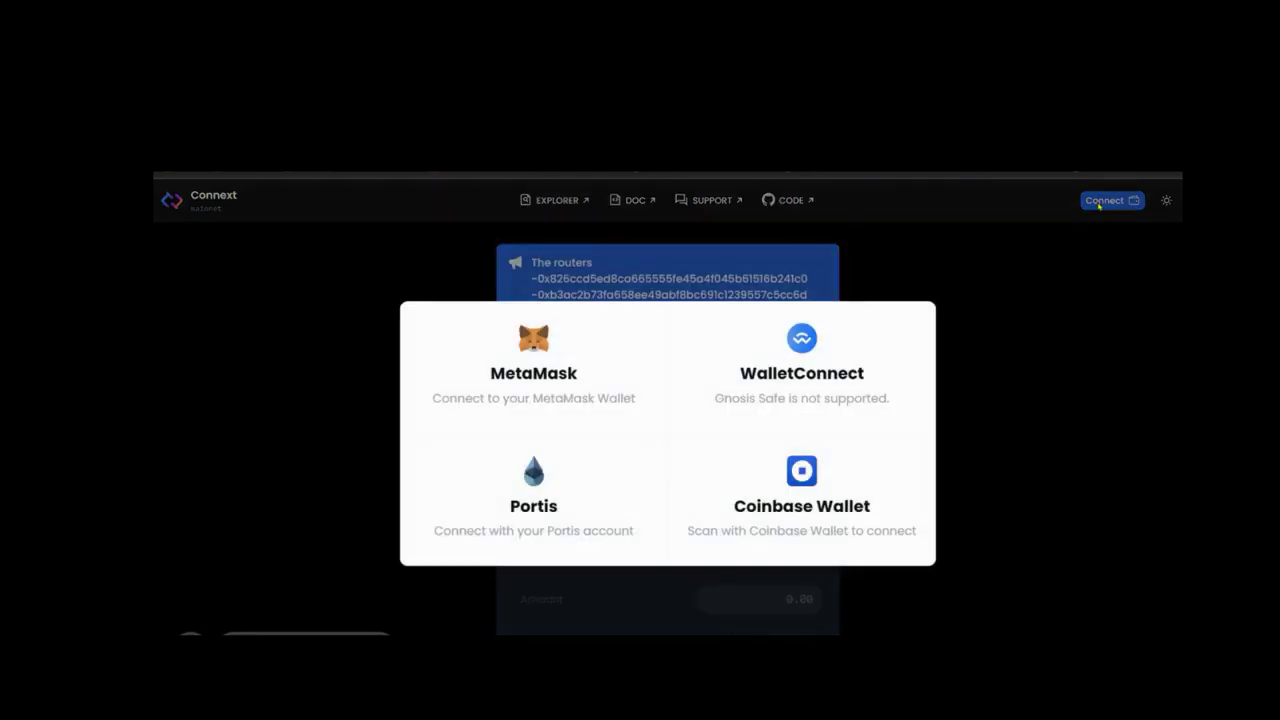
{"action": "left_click", "coordinate": [445, 366]}
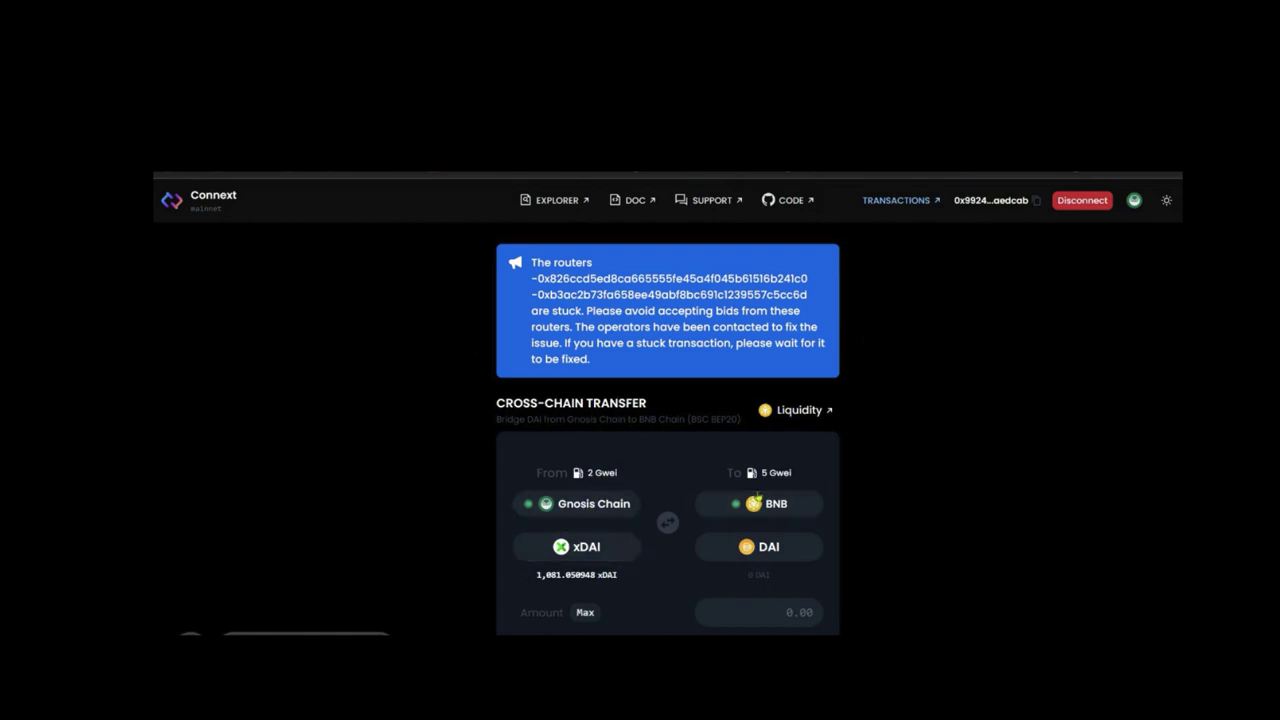
{"action": "scroll", "coordinate": [854, 453], "scroll_direction": "down", "scroll_amount": 2}
{"action": "scroll", "coordinate": [818, 440], "scroll_direction": "down", "scroll_amount": 3}
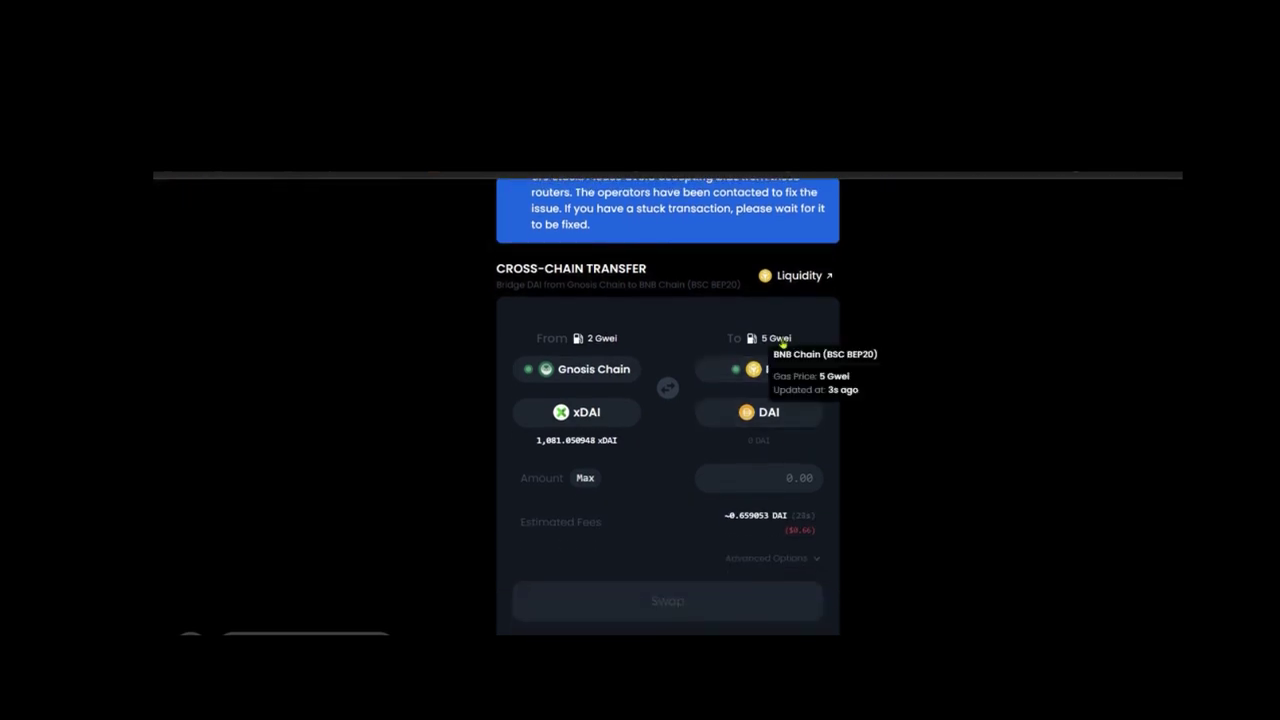
{"action": "left_click", "coordinate": [780, 370]}
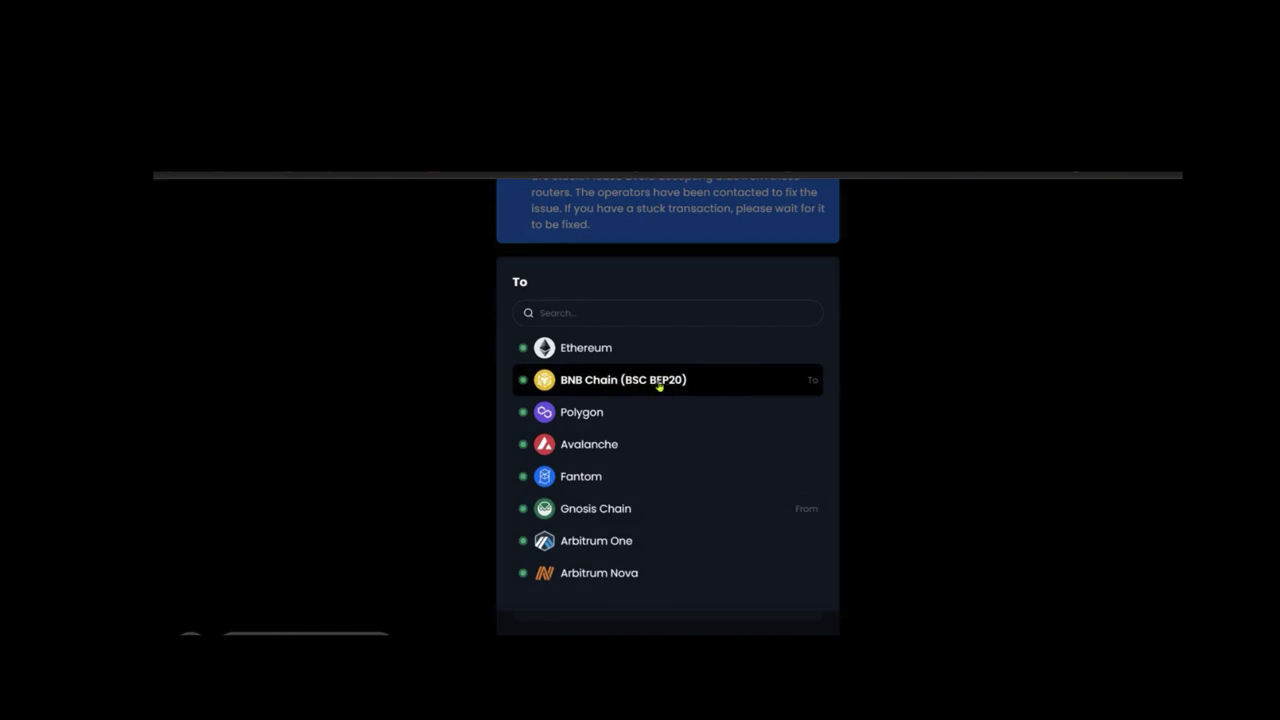
{"action": "left_click", "coordinate": [717, 381]}
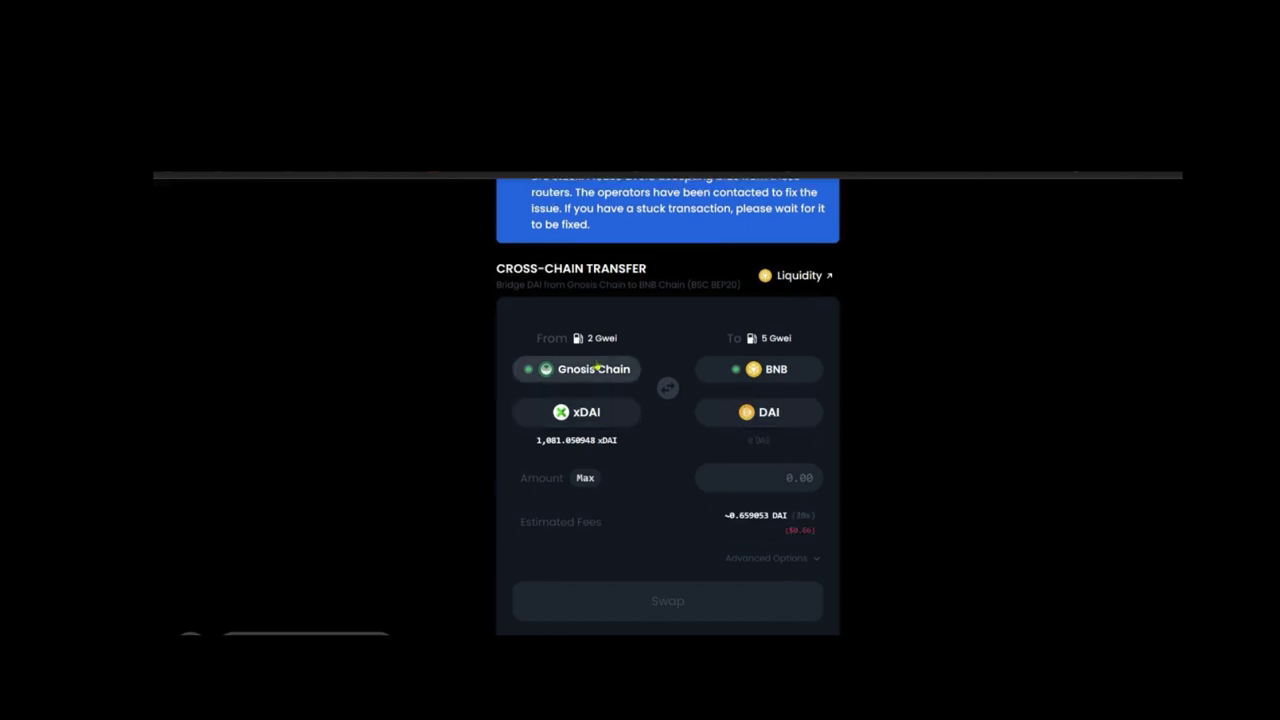
Set the transfer amount to 100 xDAI and apply the copied Binance deposit address as the receiving address in the advanced options
{"action": "left_click", "coordinate": [740, 474]}
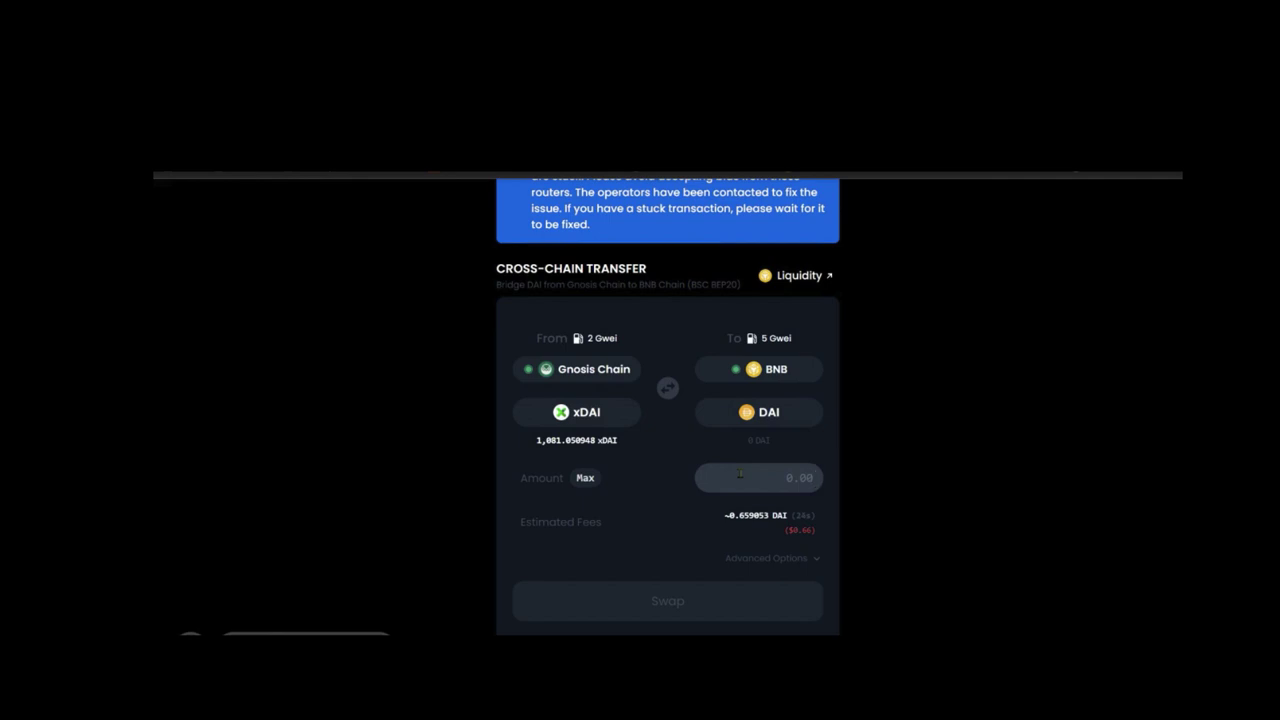
{"action": "type", "text": "100"}
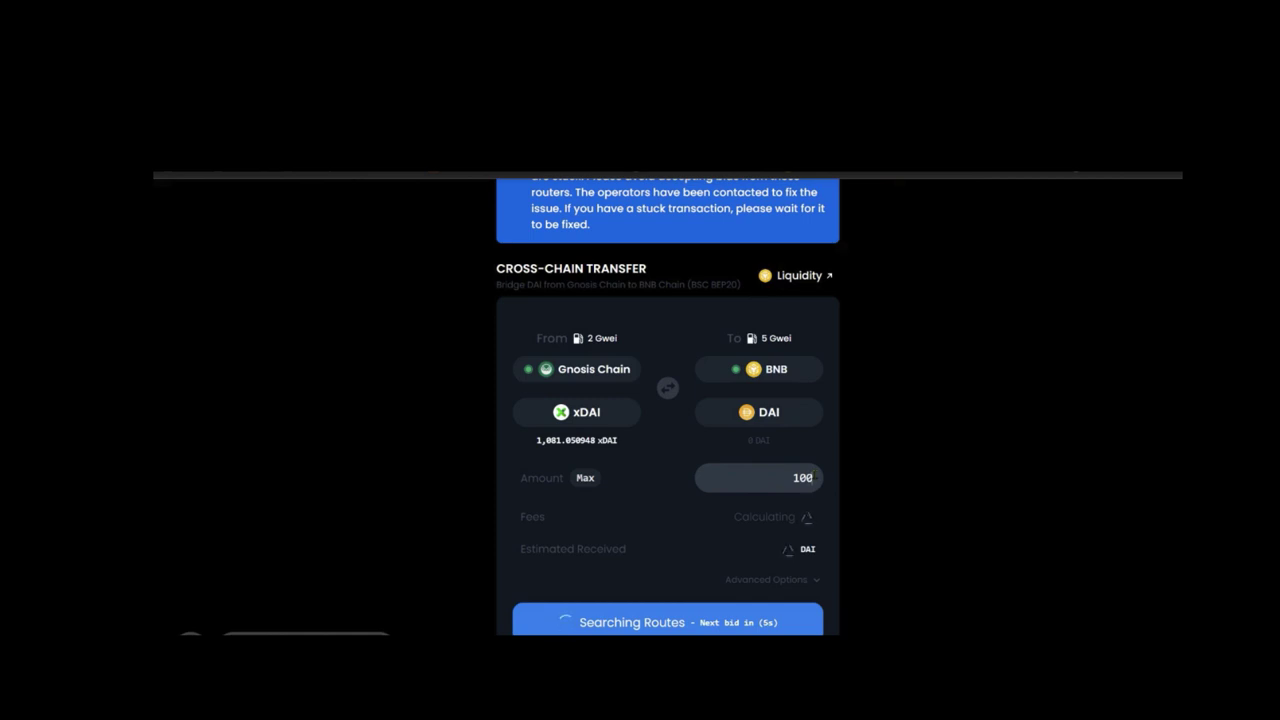
{"action": "scroll", "coordinate": [778, 527], "scroll_direction": "down", "scroll_amount": 1}
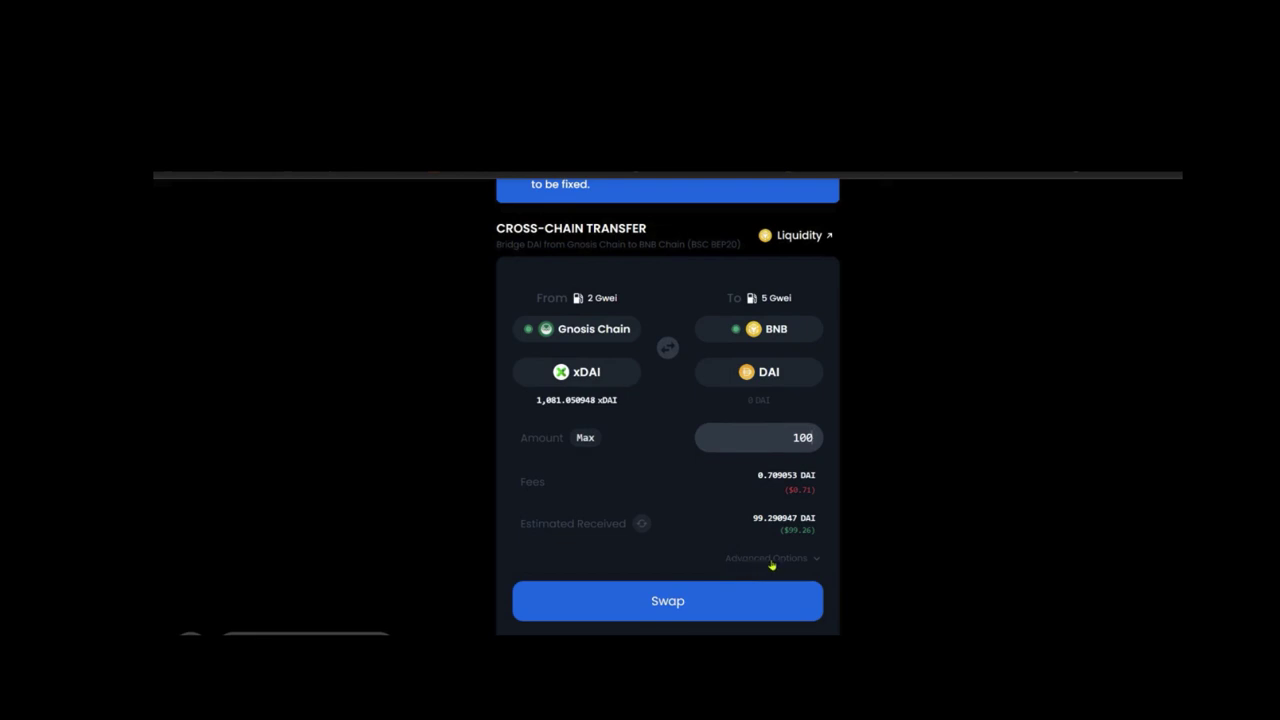
{"action": "left_click", "coordinate": [771, 562]}
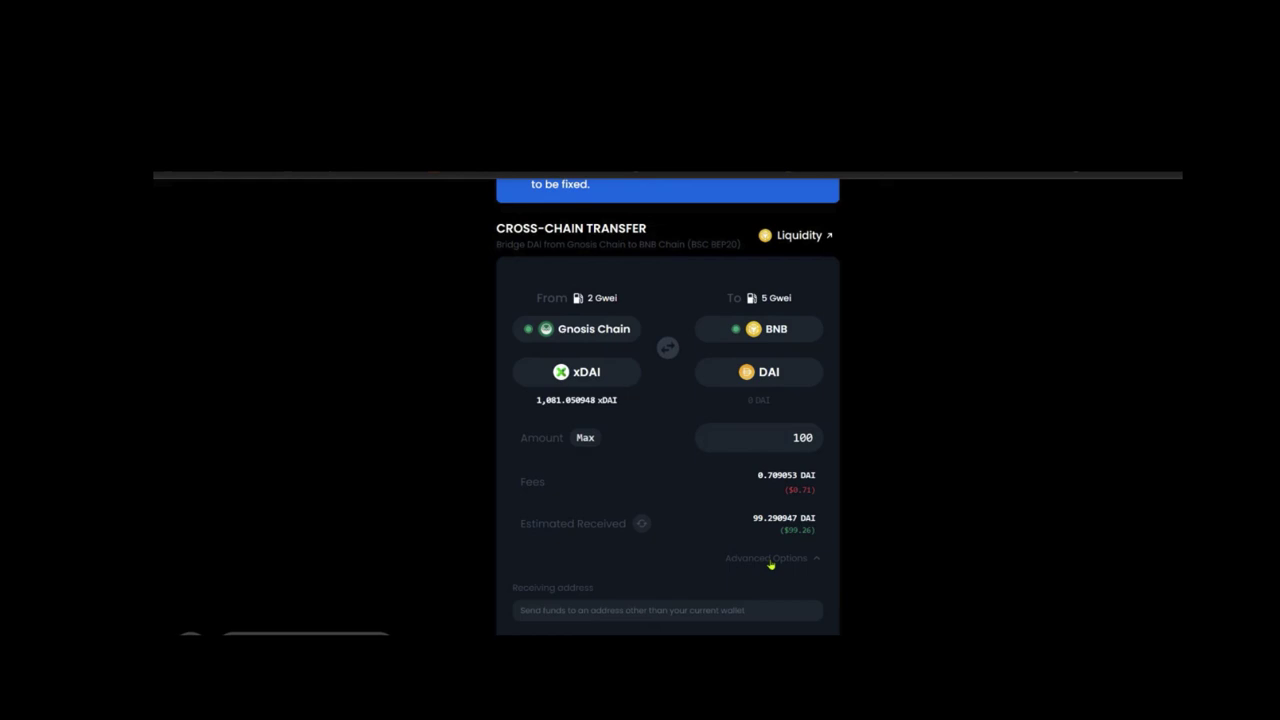
{"action": "scroll", "coordinate": [771, 565], "scroll_direction": "down", "scroll_amount": 1}
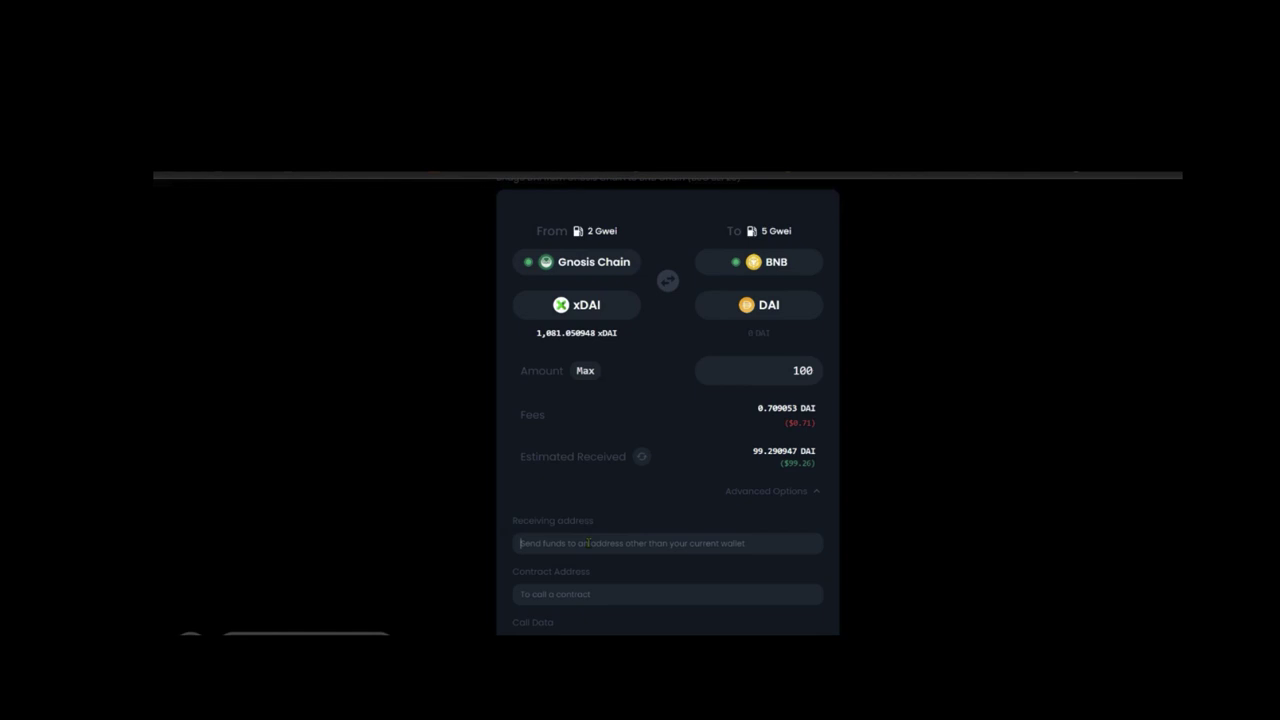
{"action": "key", "text": "ctrl+v"}
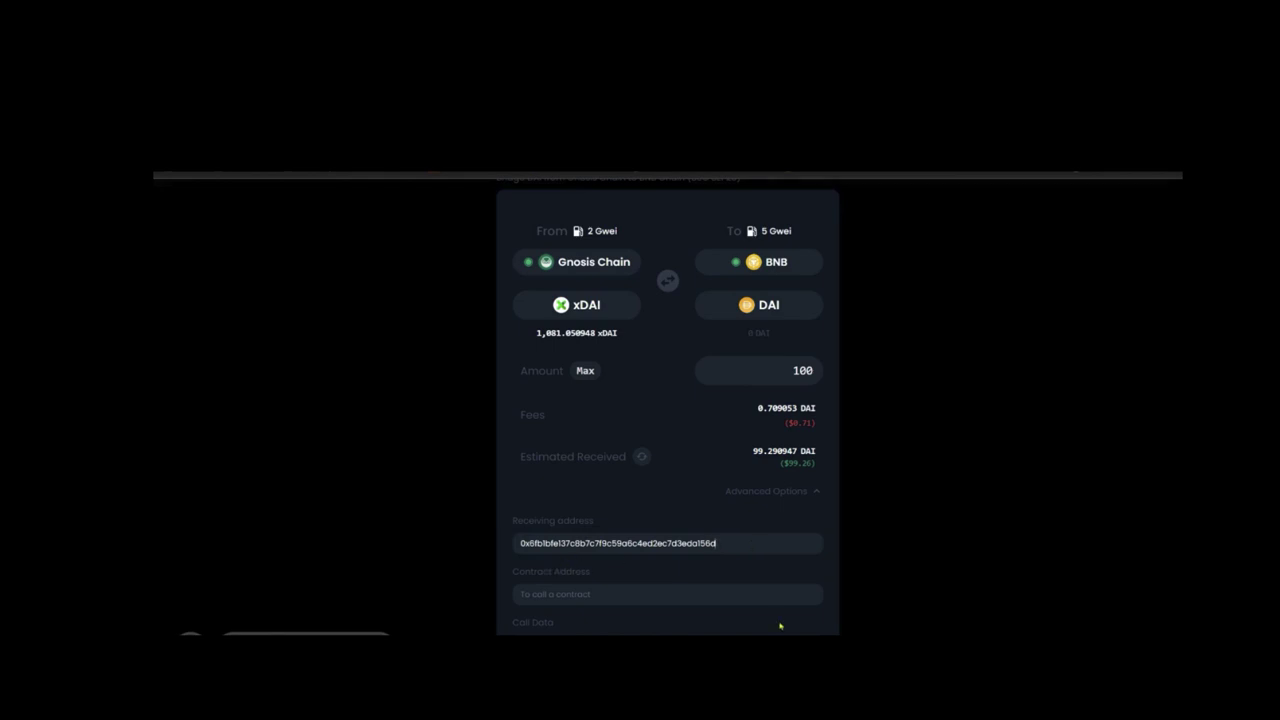
{"action": "scroll", "coordinate": [780, 626], "scroll_direction": "down", "scroll_amount": 3}
{"action": "left_click", "coordinate": [804, 556]}
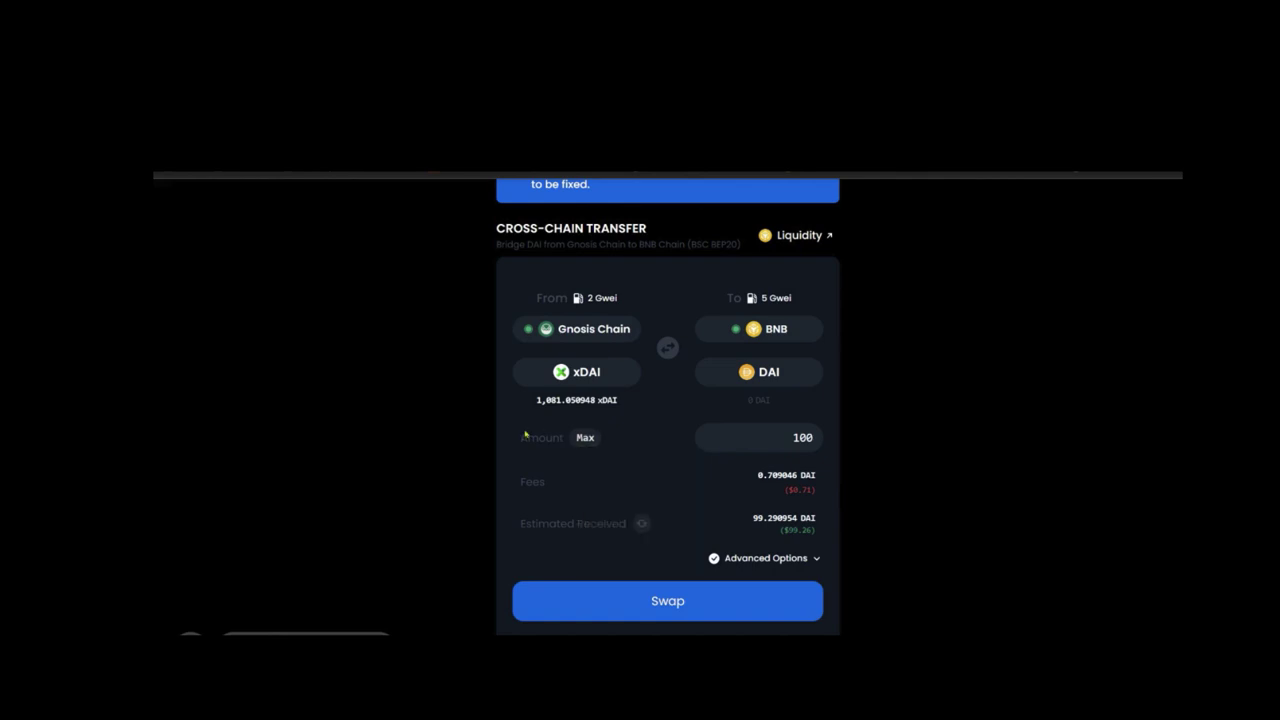
Submit the 100 xDAI swap from Gnosis Chain to BNB and confirm the transaction in MetaMask
{"action": "left_click", "coordinate": [722, 605]}
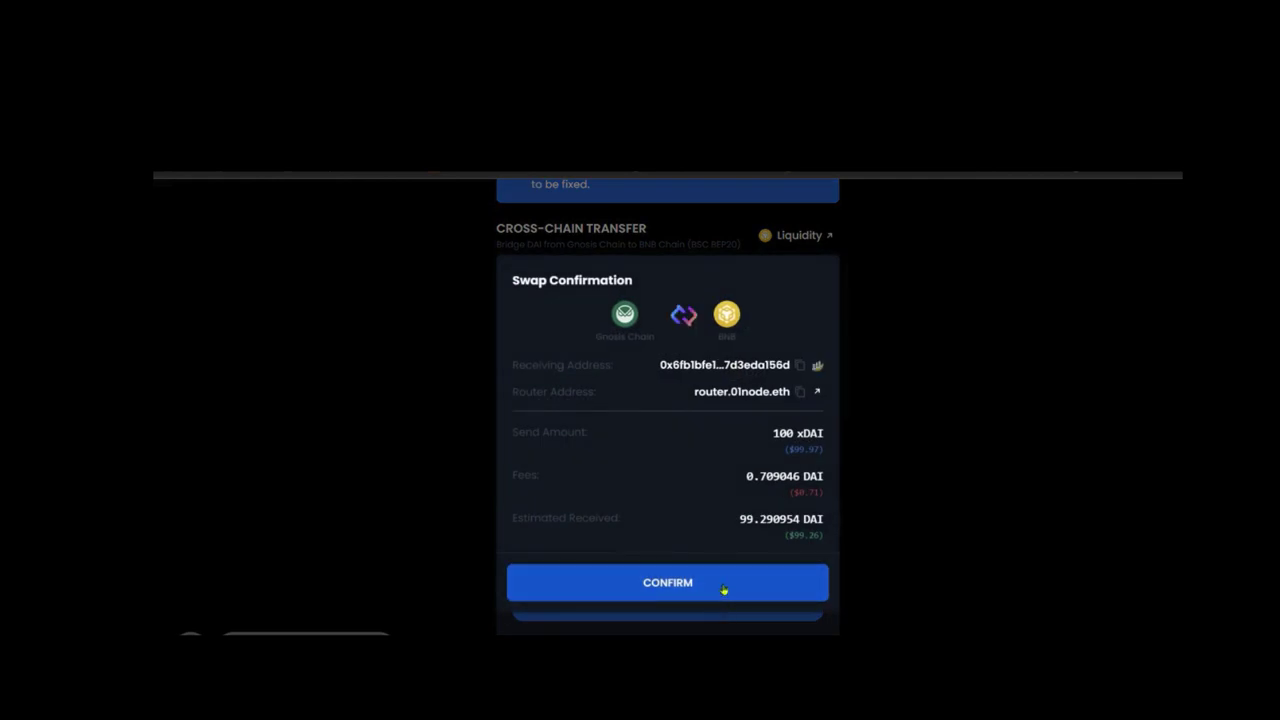
{"action": "left_click", "coordinate": [723, 588]}
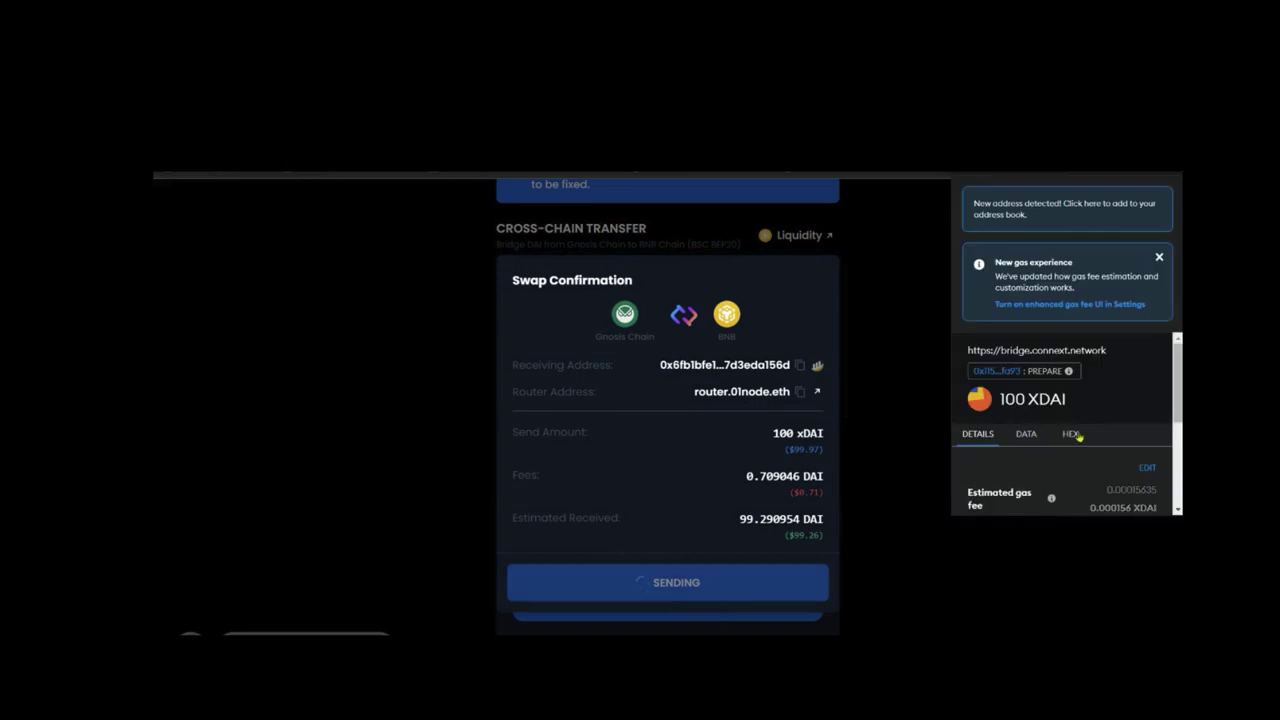
{"action": "scroll", "coordinate": [1070, 440], "scroll_direction": "down", "scroll_amount": 1}
{"action": "scroll", "coordinate": [1079, 437], "scroll_direction": "down", "scroll_amount": 2}
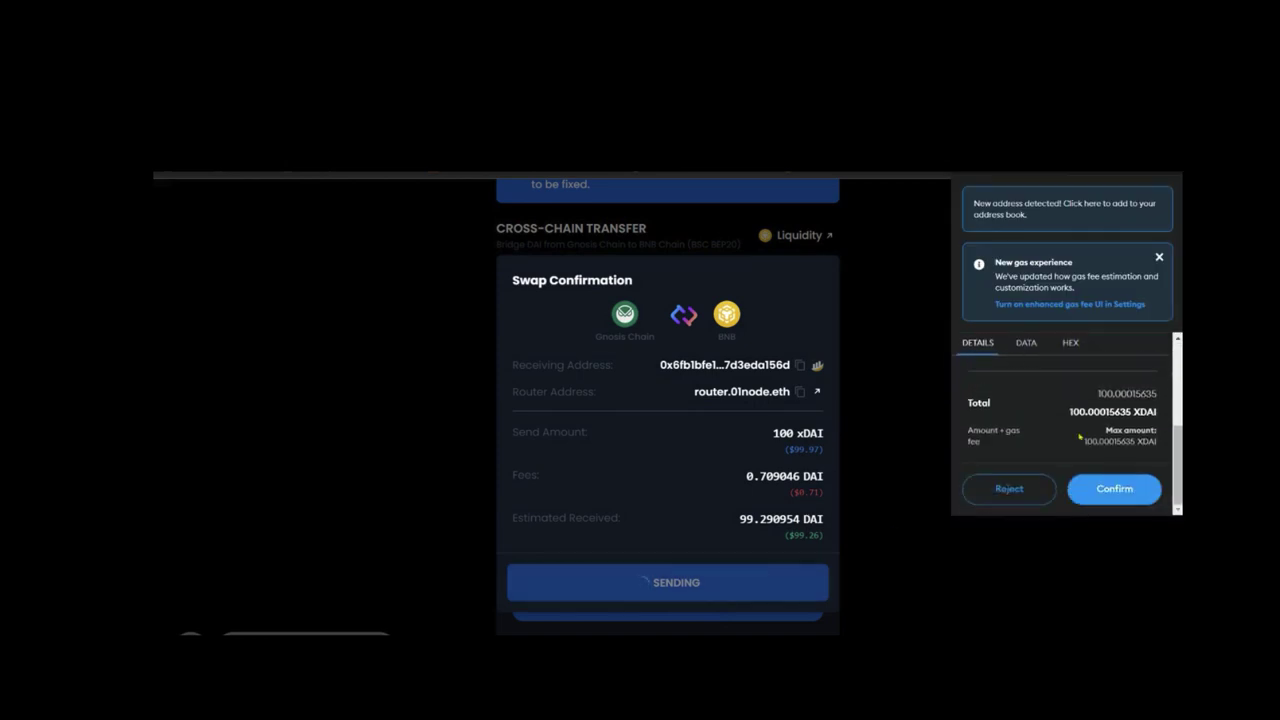
{"action": "left_click", "coordinate": [1134, 491]}
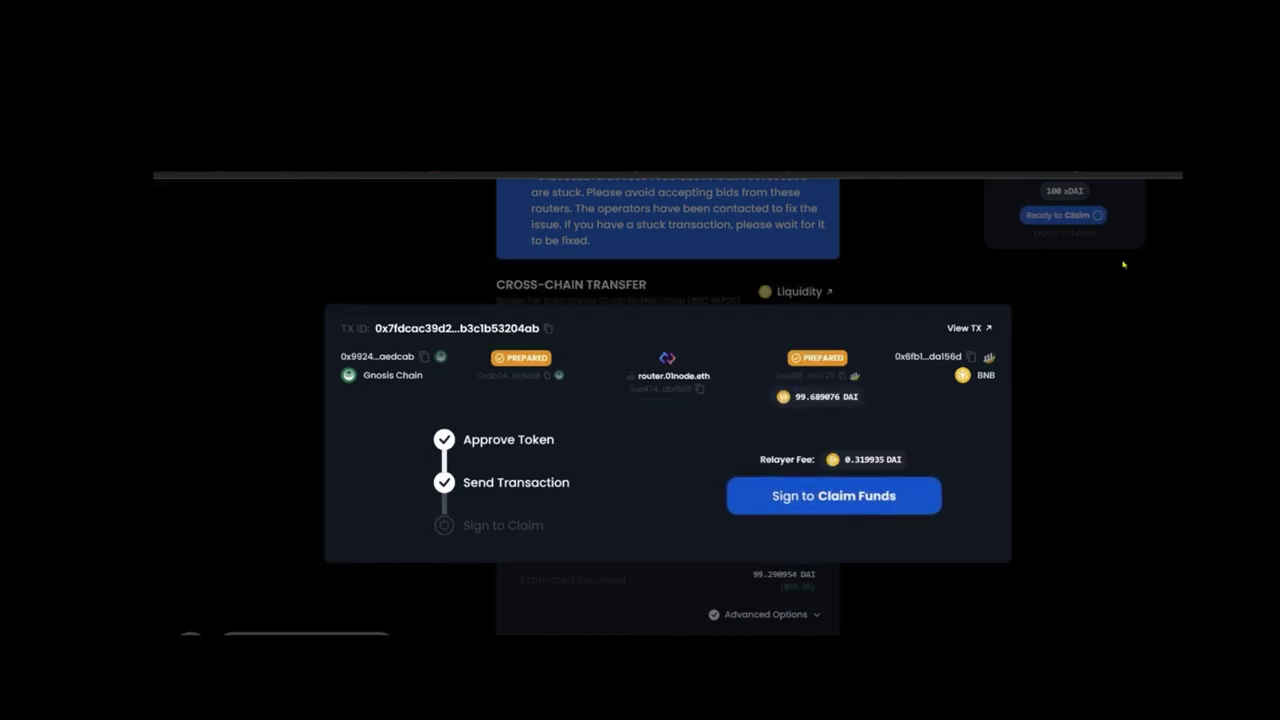
Claim the bridged funds and sign the claim message in MetaMask
{"action": "left_click", "coordinate": [858, 500]}
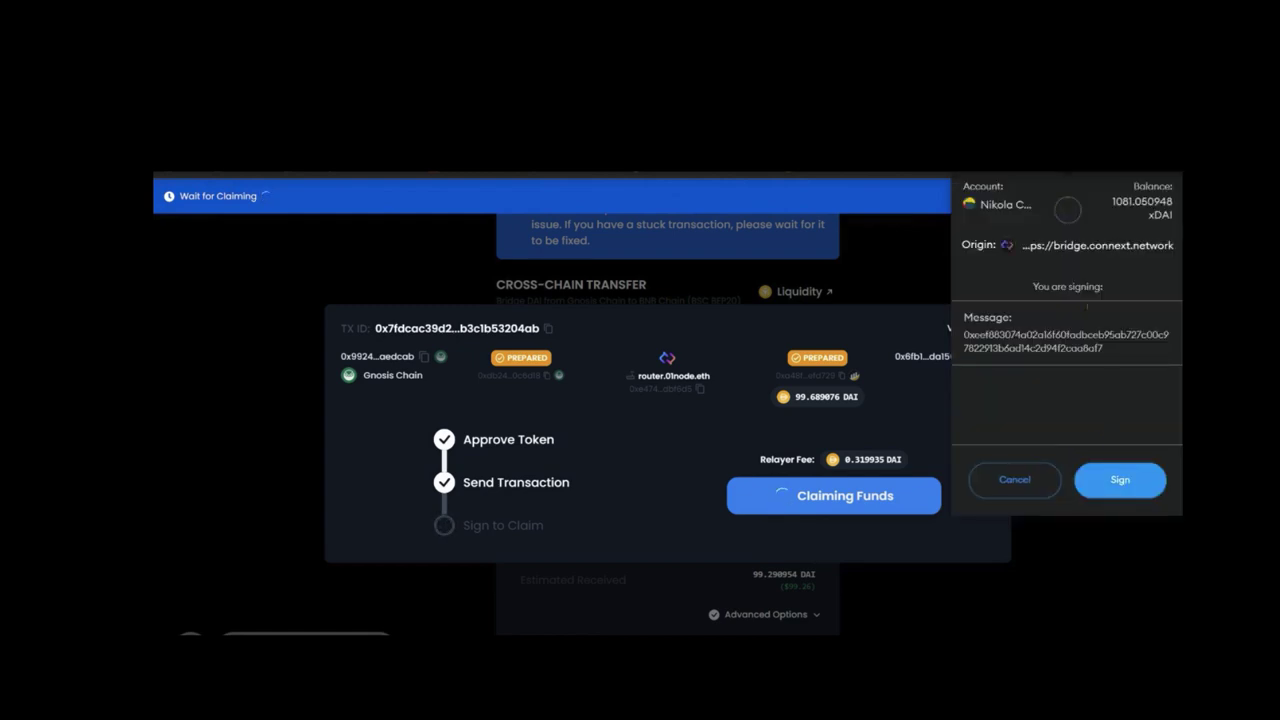
{"action": "left_click", "coordinate": [1123, 482]}
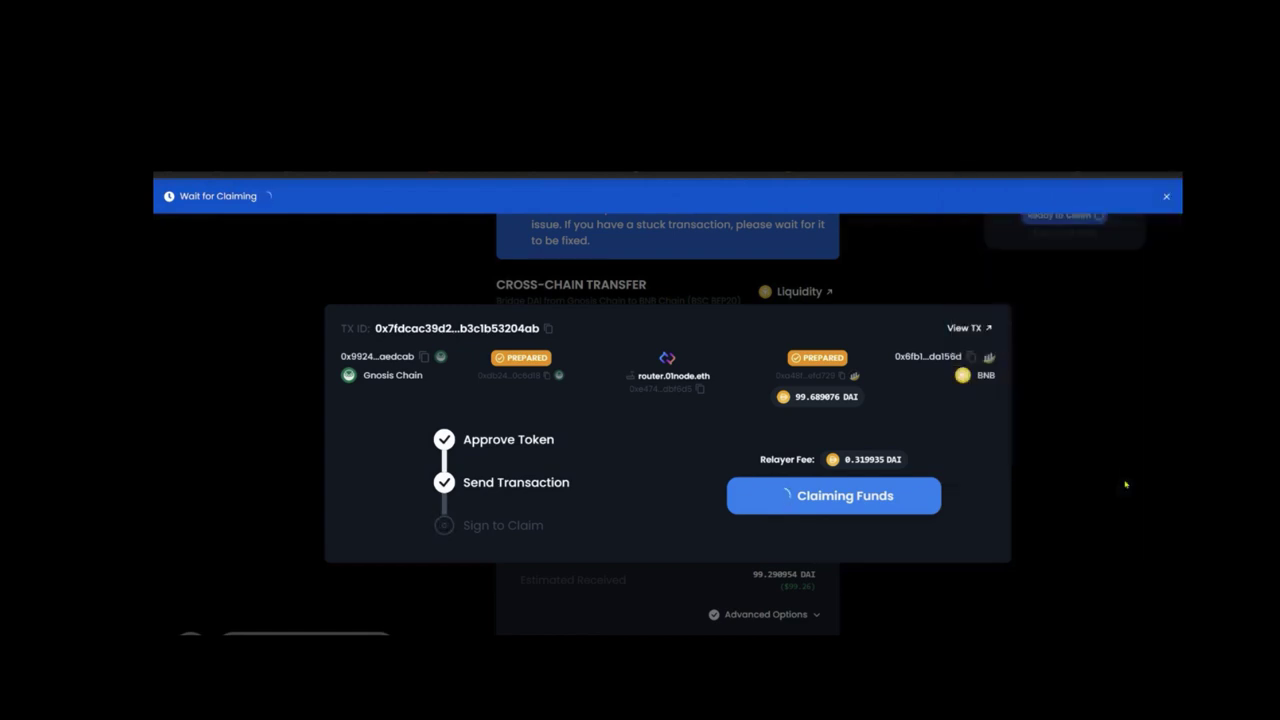